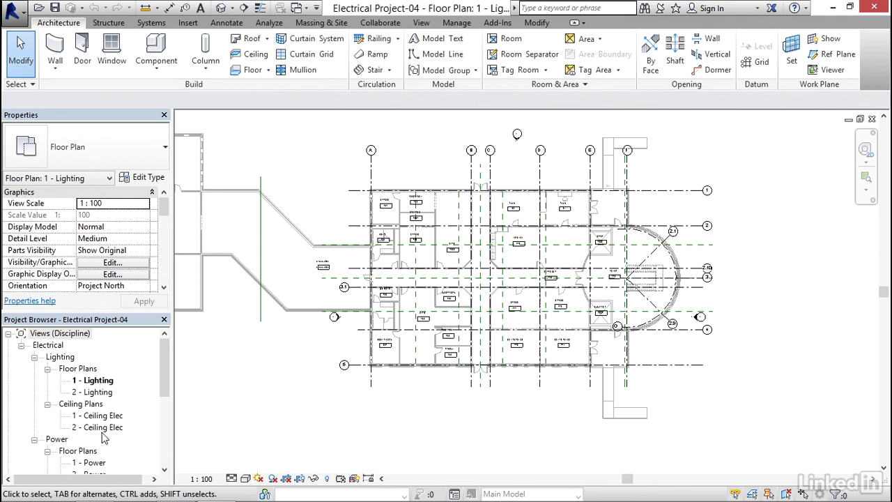
Open the South - Elec elevation view through the elevation marker below the floor plan
middle_drag(283, 345, 323, 341)
scroll(322, 335, down, 2)
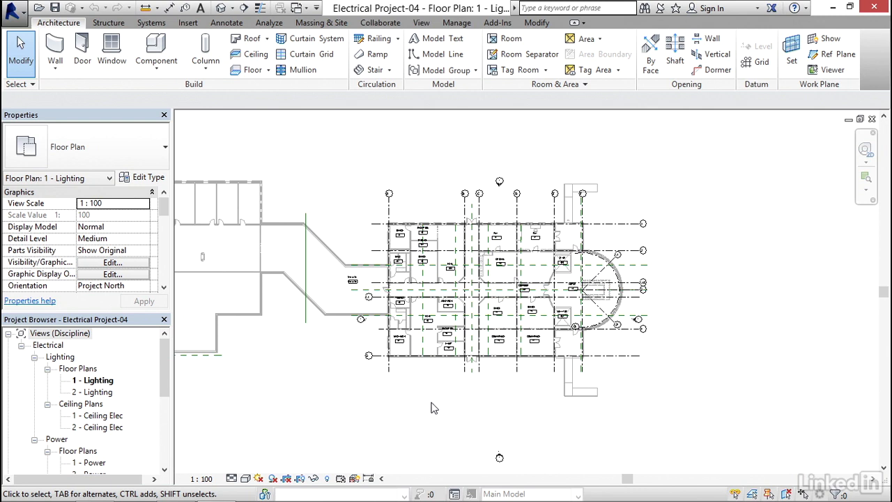
middle_drag(433, 398, 454, 363)
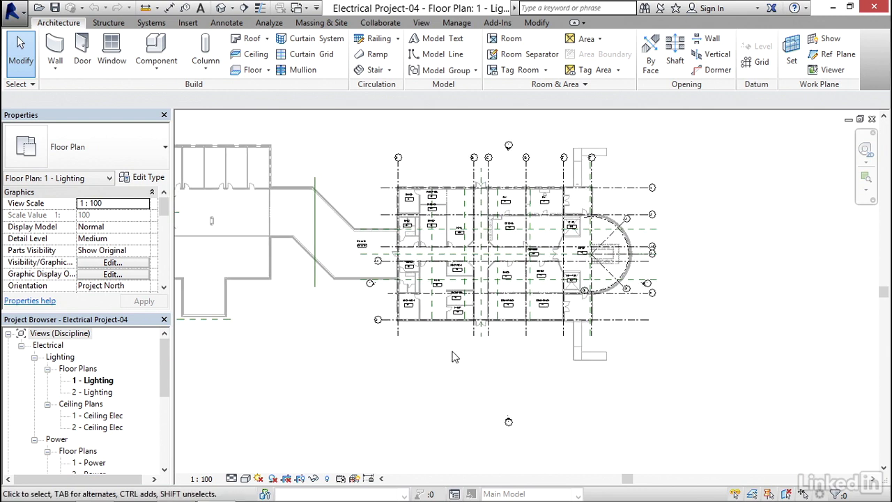
scroll(441, 350, up, 2)
middle_drag(545, 362, 537, 388)
scroll(442, 324, down, 3)
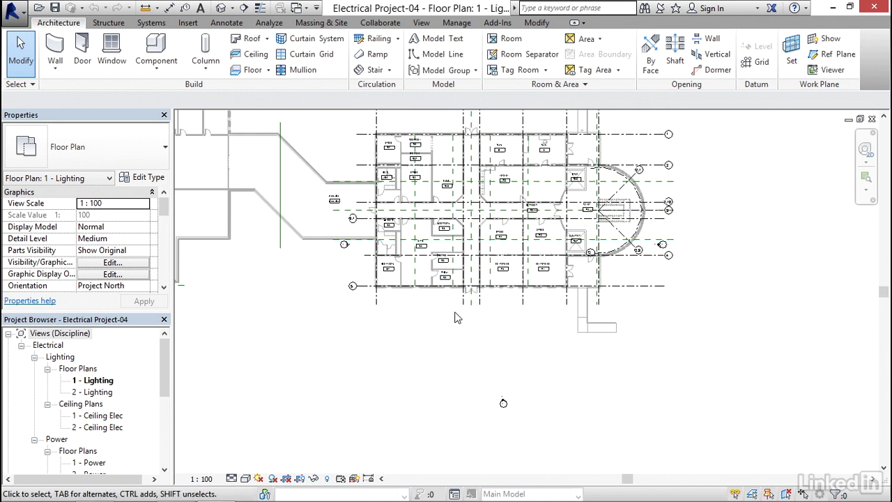
middle_drag(457, 319, 524, 302)
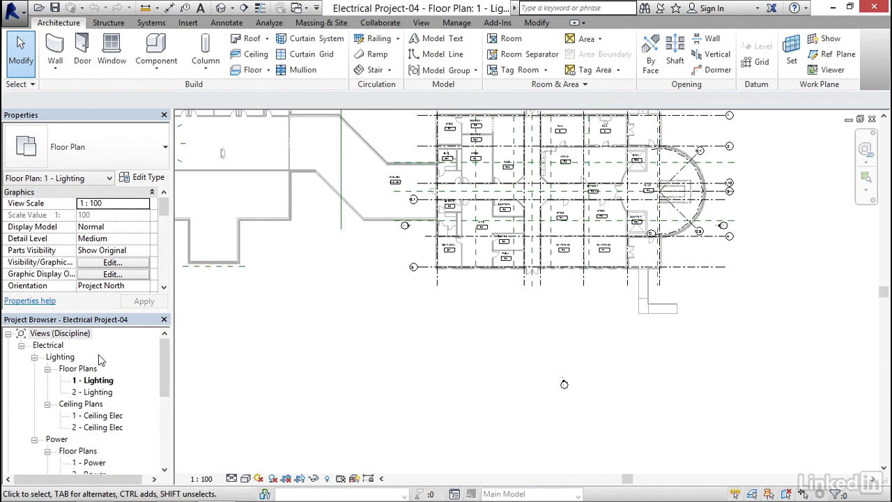
drag(168, 360, 167, 415)
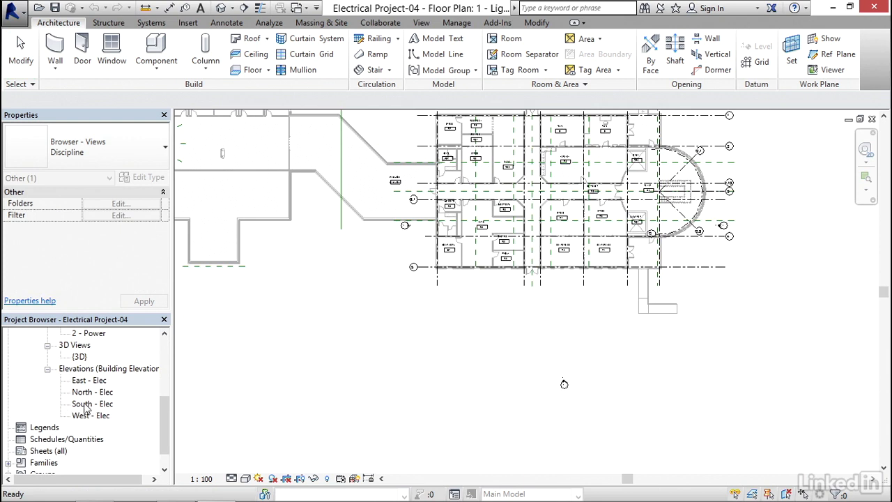
mouse_move(460, 399)
middle_down()
mouse_move(434, 372)
mouse_move(350, 342)
middle_up()
scroll(452, 323, up, 2)
scroll(467, 328, up, 4)
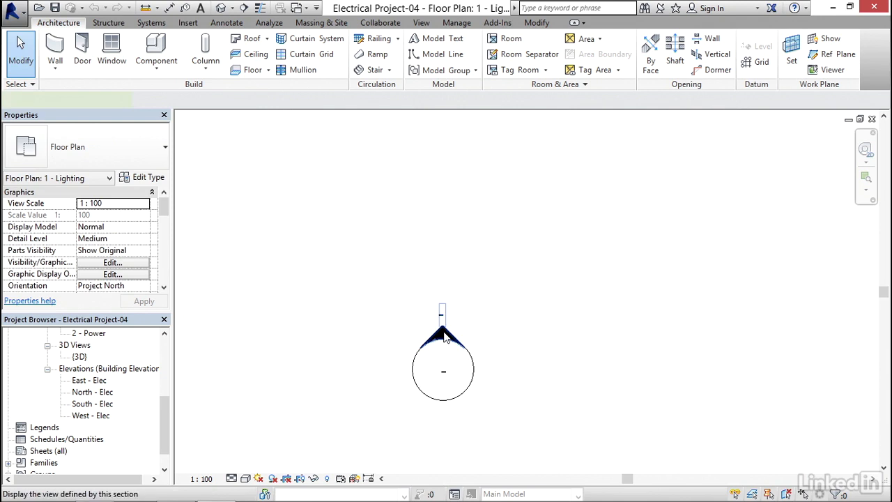
click(444, 335)
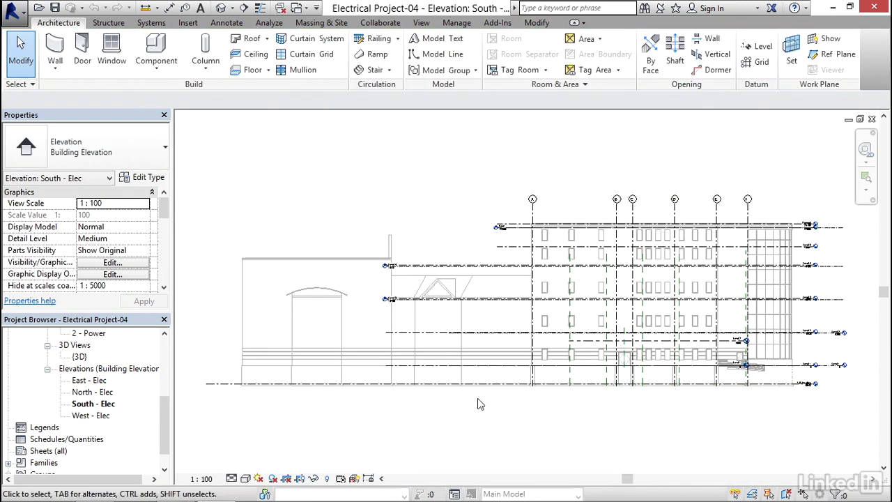
Examine the level heads of the project and of the linked architectural and structural models beside the building
middle_drag(551, 424, 509, 406)
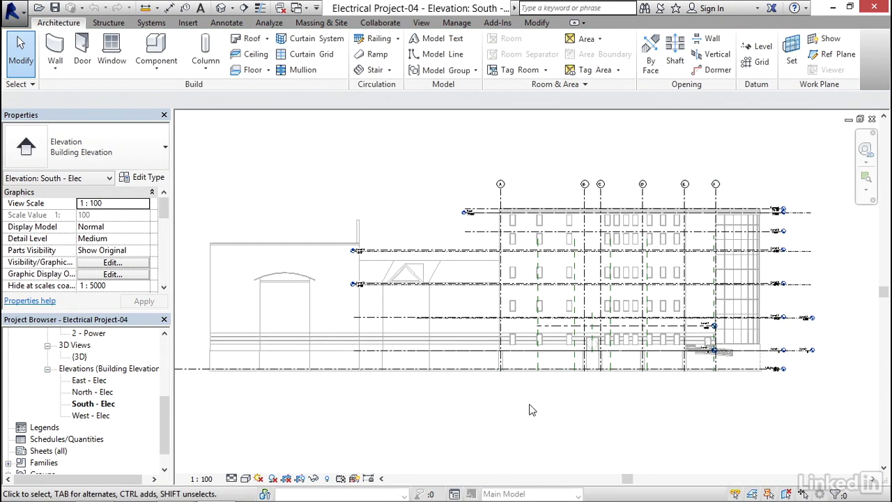
middle_drag(604, 410, 376, 392)
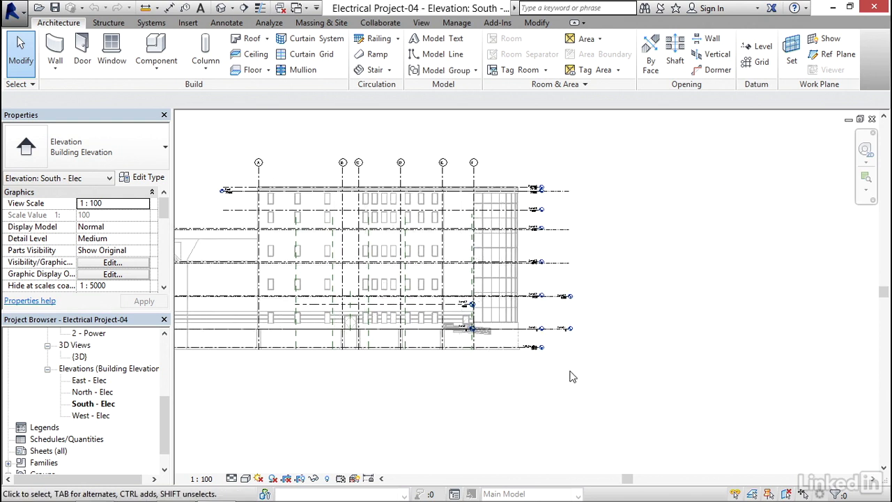
scroll(550, 359, up, 3)
scroll(550, 359, up, 2)
middle_drag(573, 361, 585, 391)
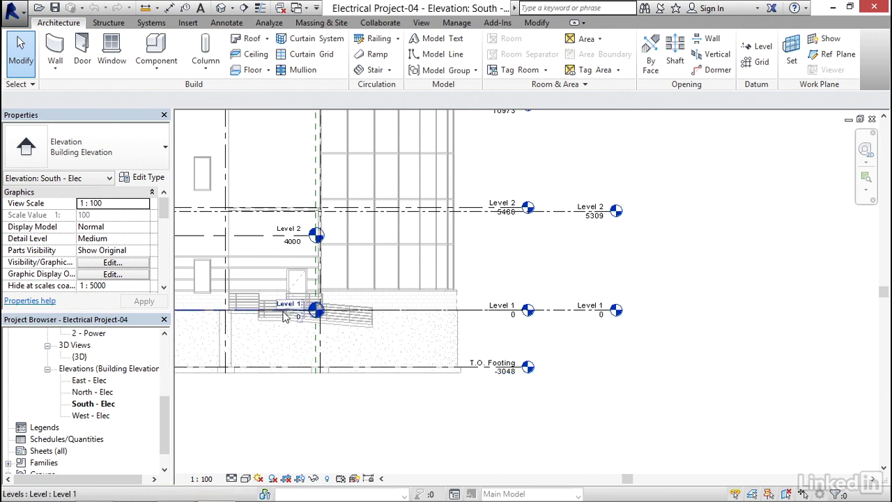
scroll(418, 287, down, 2)
middle_drag(411, 265, 481, 348)
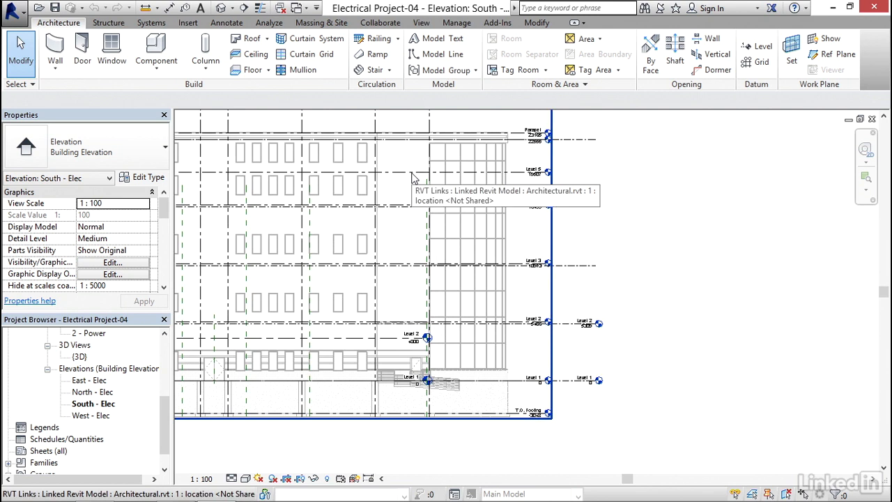
middle_drag(567, 286, 526, 235)
scroll(508, 260, up, 2)
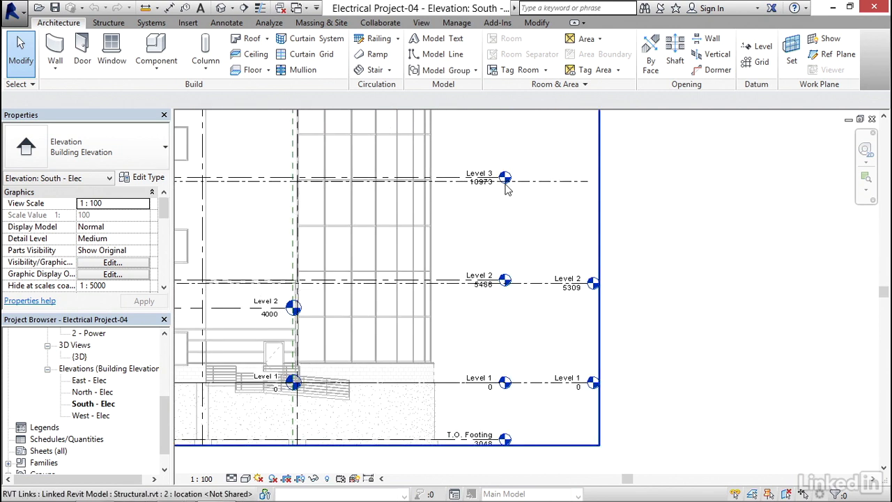
middle_drag(477, 269, 544, 248)
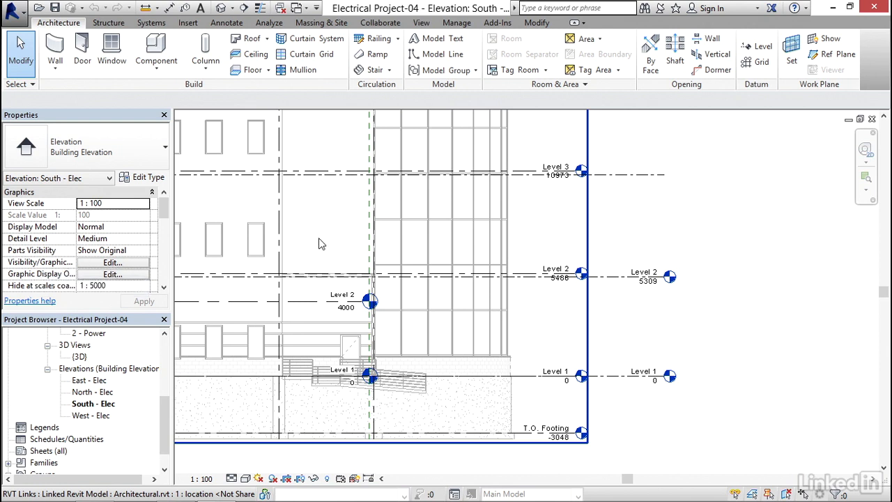
In the South - Elec view's visibility overrides, set the Structural.rvt link's display settings to Custom
key(v)
key(g)
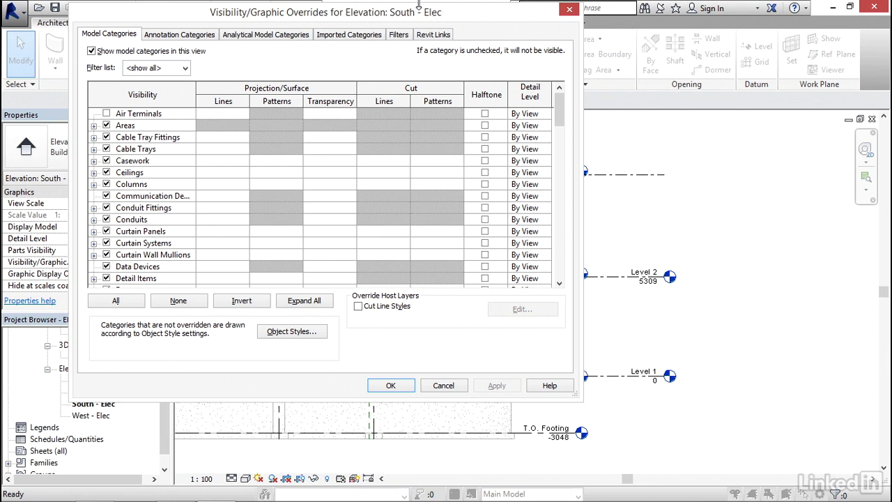
drag(376, 19, 516, 26)
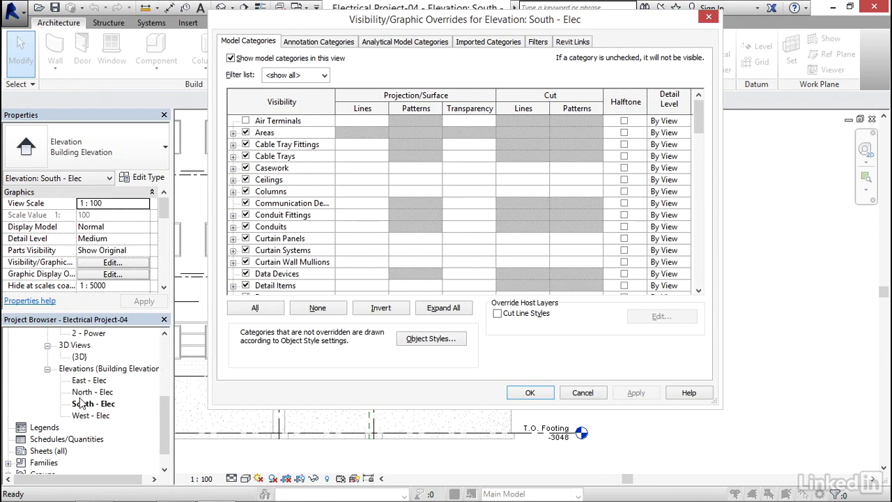
drag(514, 25, 486, 49)
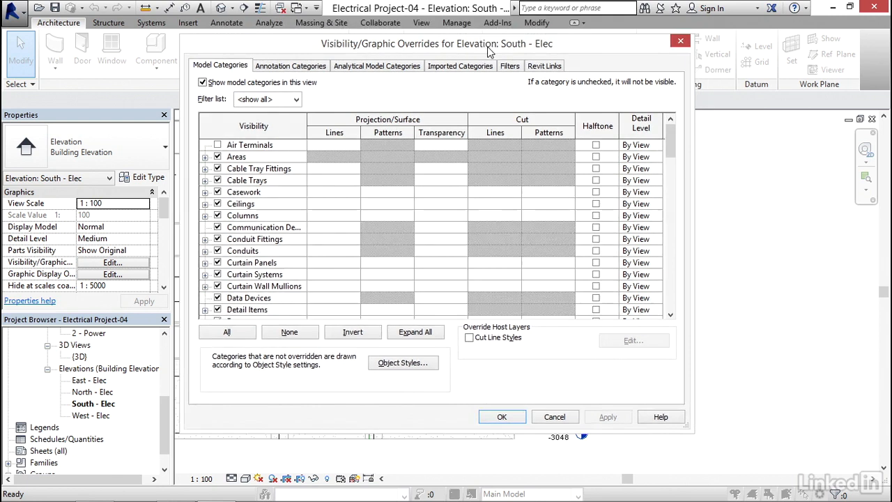
click(547, 66)
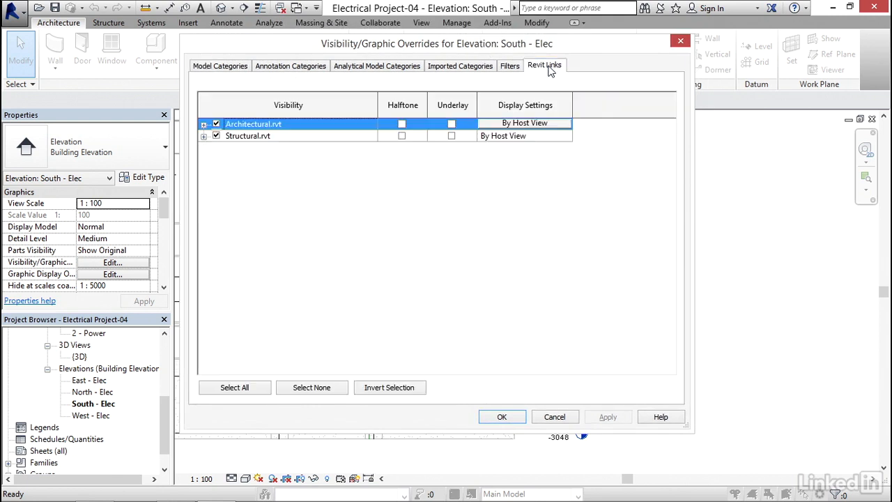
click(249, 137)
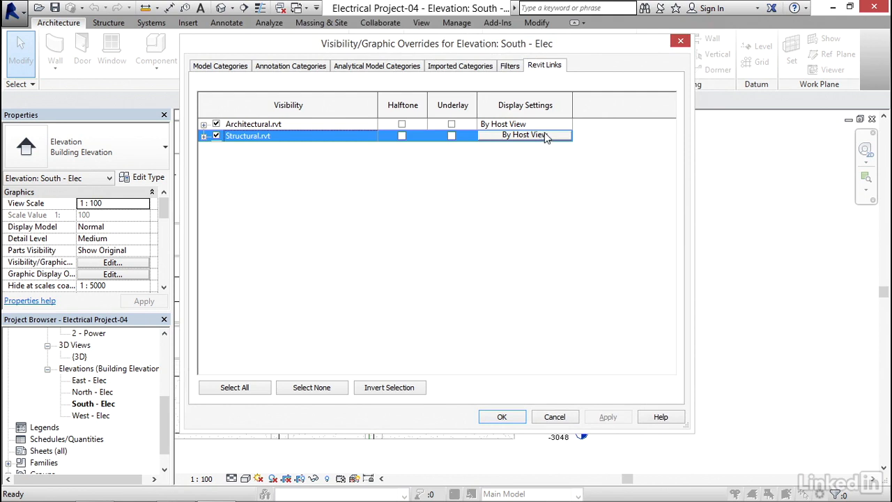
click(521, 136)
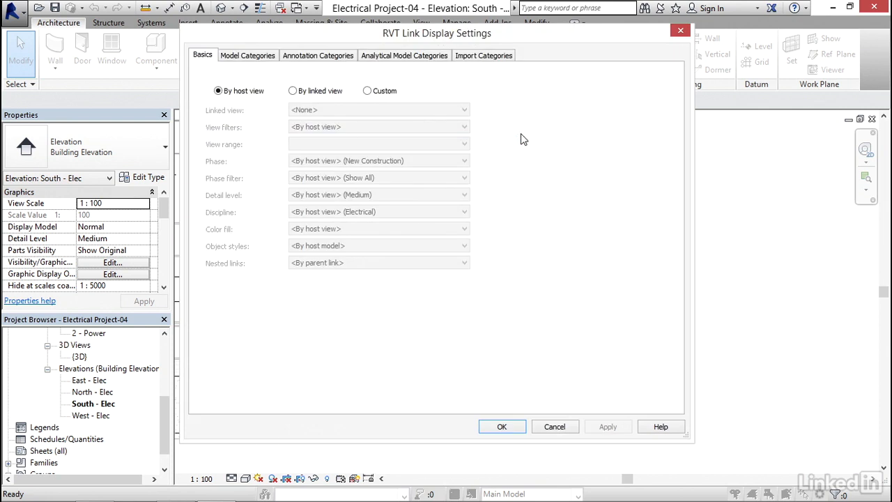
click(369, 91)
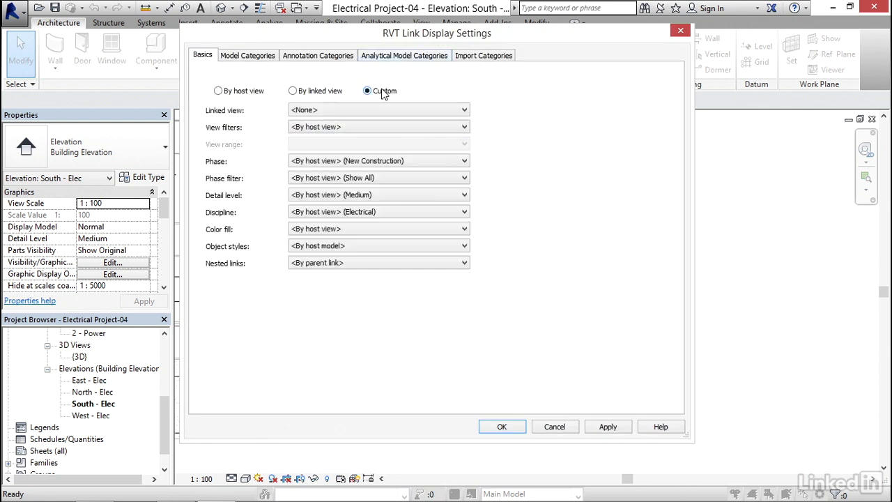
Set the structural link's annotation categories to Custom, hide its Levels category, and apply the overrides to the view
click(326, 59)
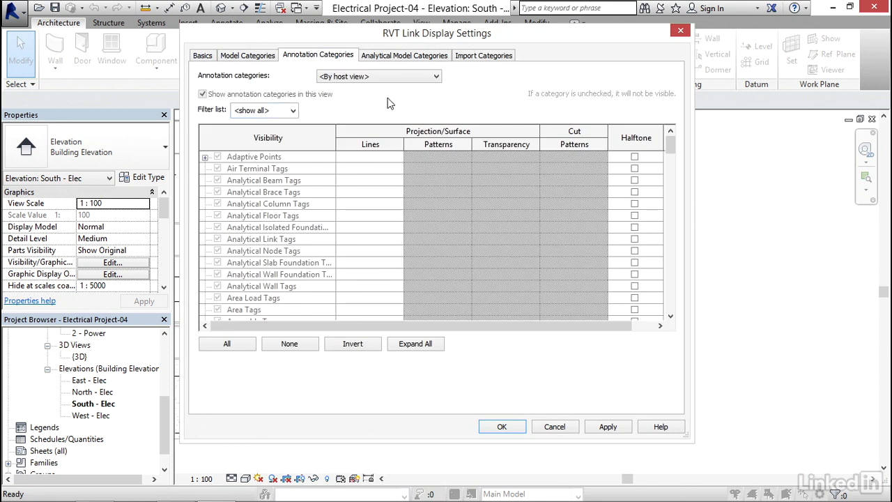
click(383, 79)
click(366, 89)
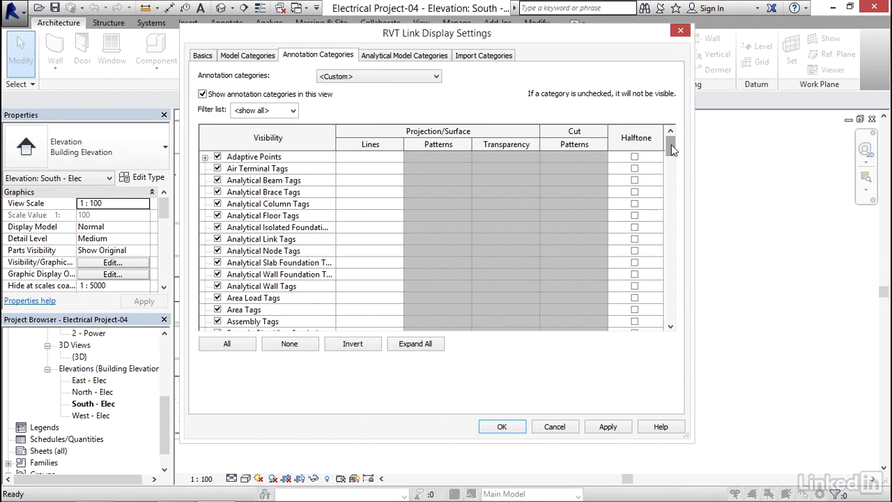
mouse_move(671, 144)
mouse_down()
mouse_move(682, 278)
mouse_move(685, 223)
mouse_up()
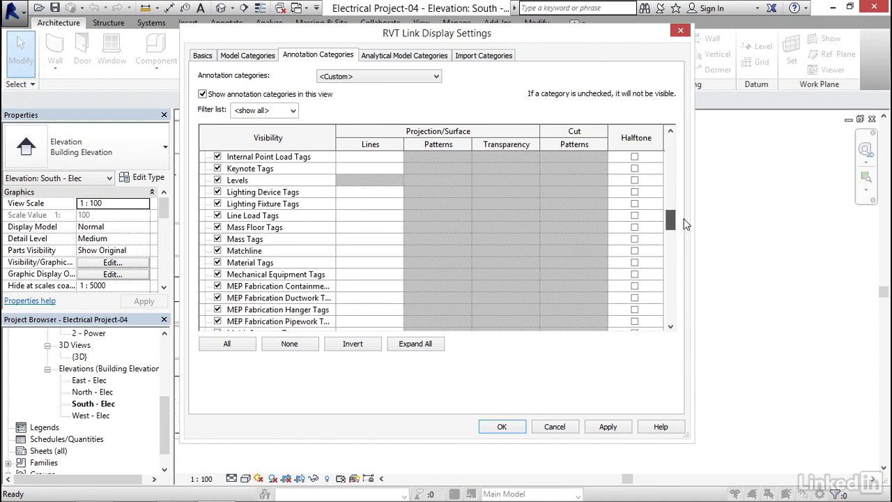
click(217, 180)
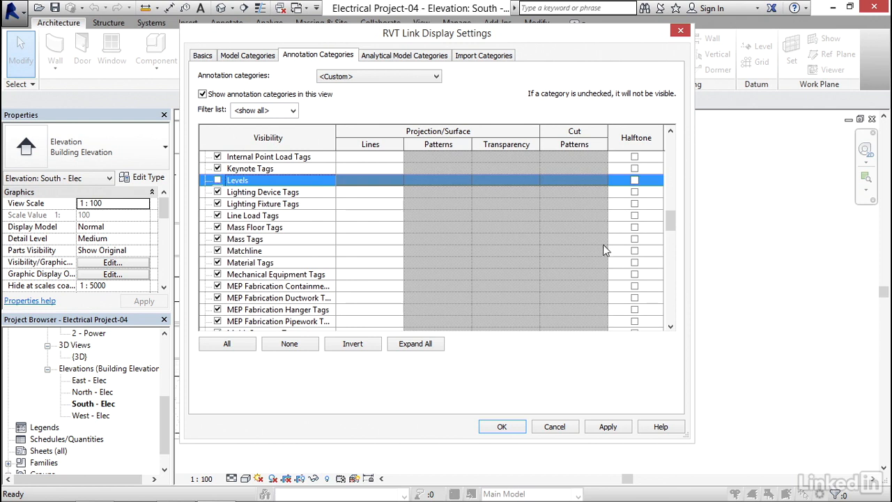
click(609, 427)
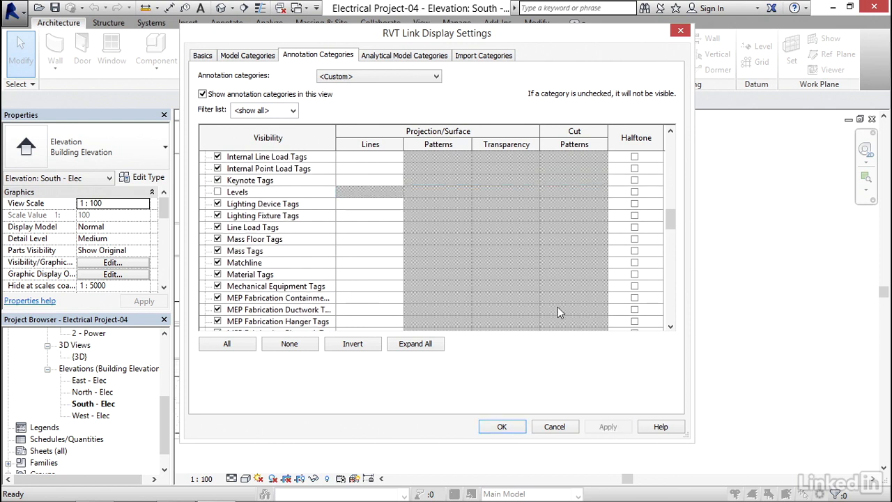
click(502, 426)
click(616, 417)
click(499, 416)
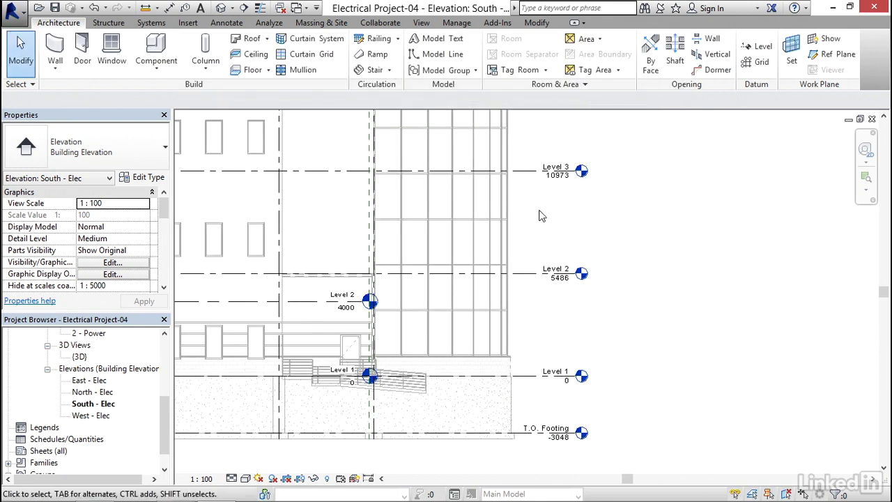
Review the Levels category in the elevation view's own annotation visibility overrides, leaving the settings as they are
key(v)
key(g)
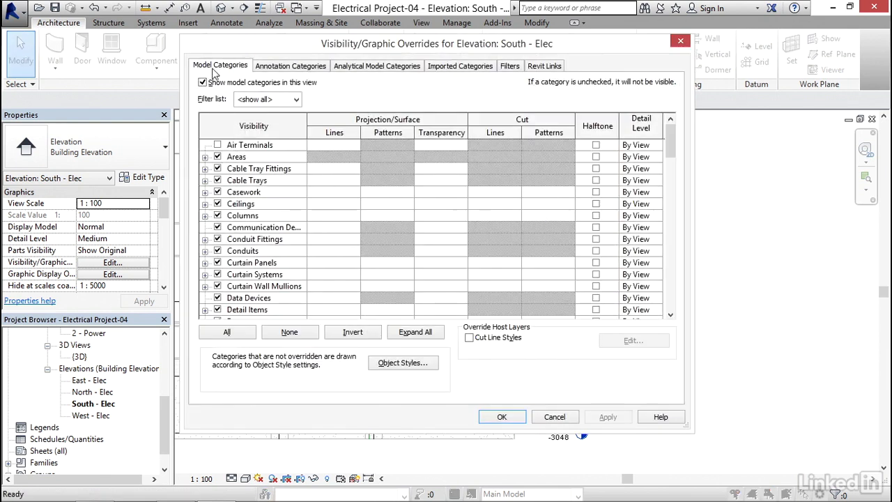
click(292, 68)
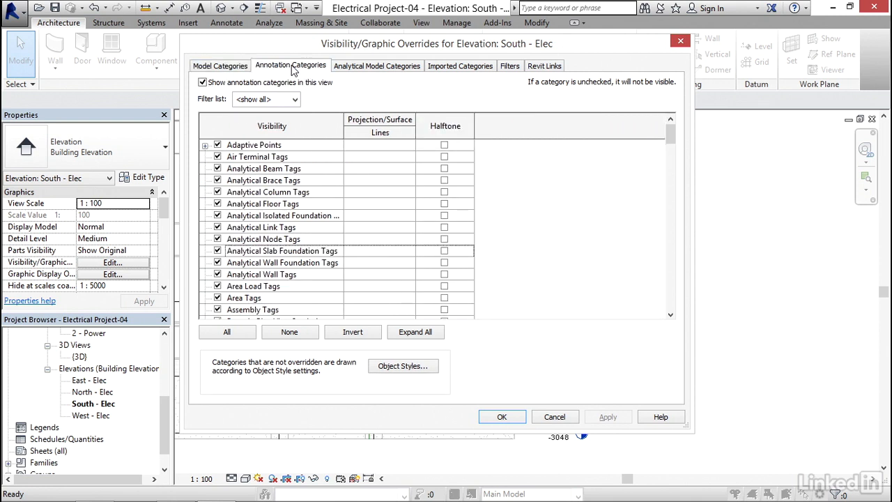
click(244, 69)
click(270, 69)
drag(673, 134, 668, 201)
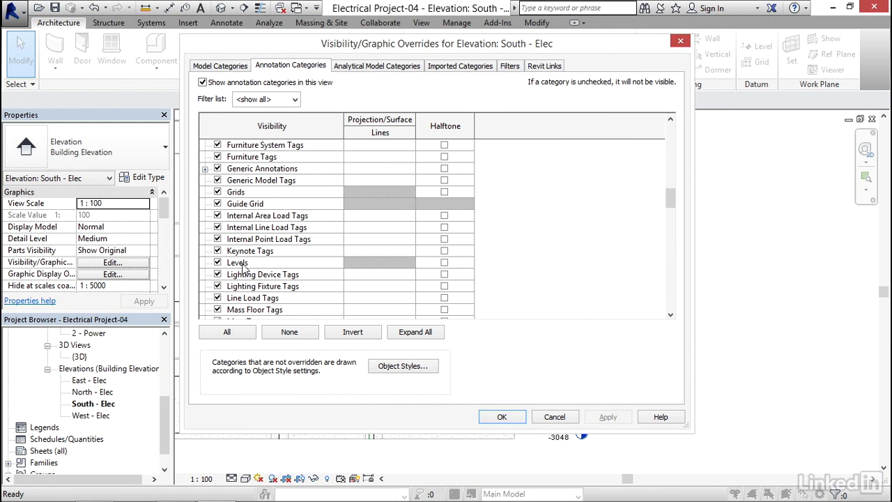
click(558, 419)
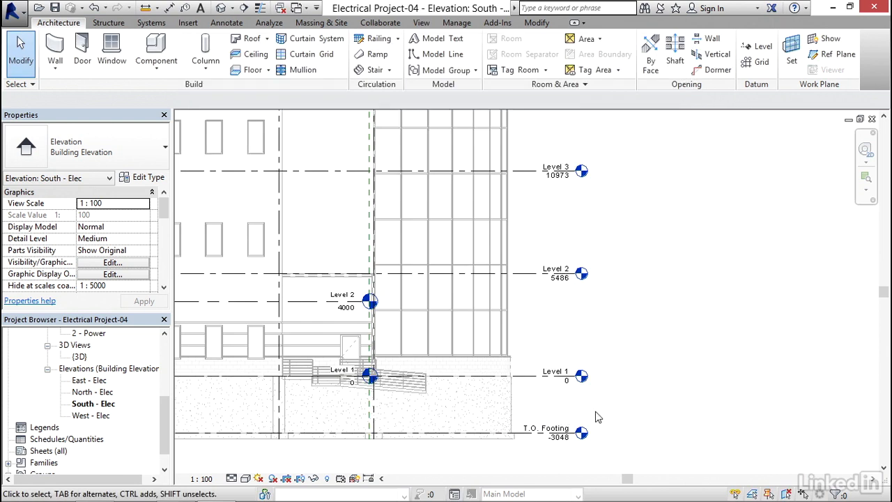
Extend the project's aligned Level 1 and Level 2 lines past the curtain wall and beyond the linked architectural level heads
middle_drag(596, 418, 592, 358)
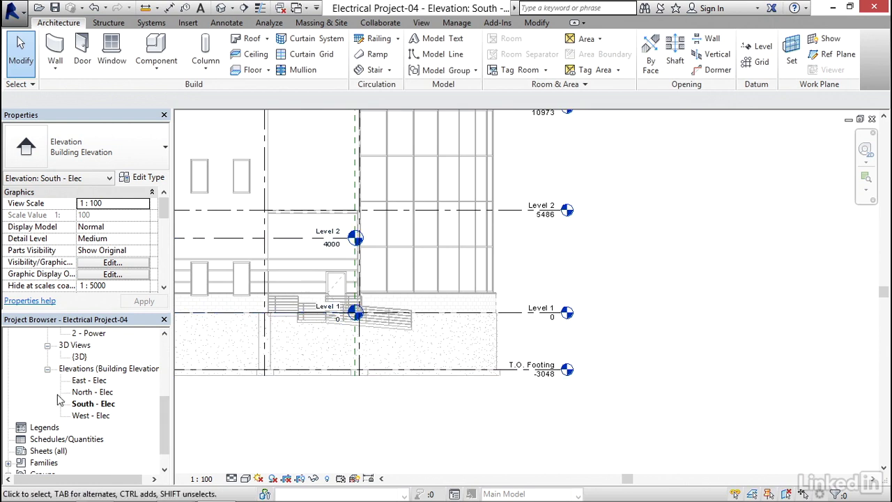
click(292, 243)
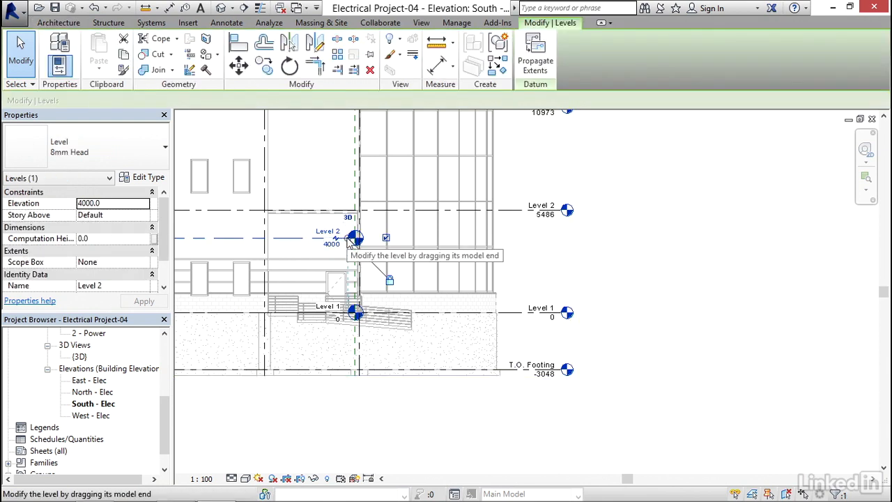
drag(350, 240, 671, 237)
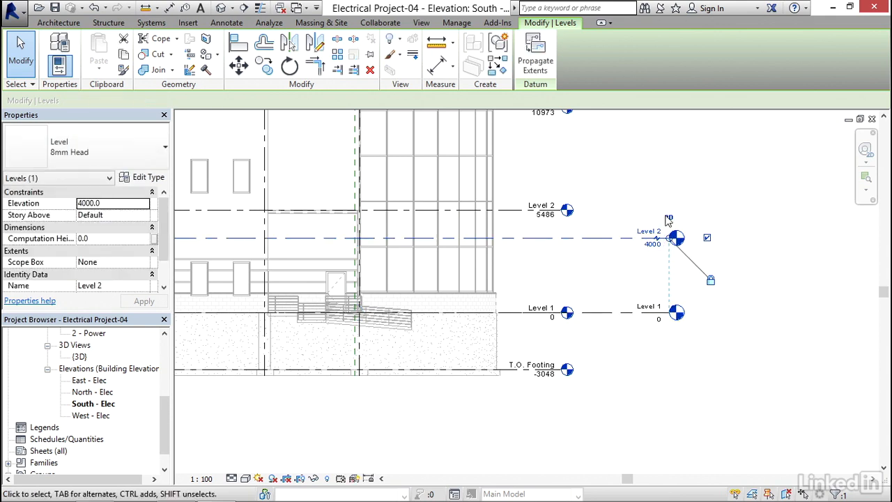
click(616, 180)
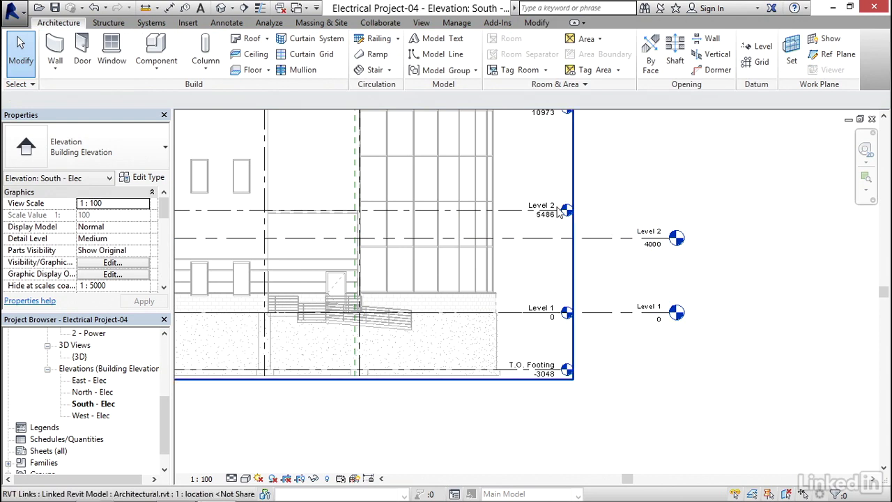
middle_drag(544, 190, 511, 242)
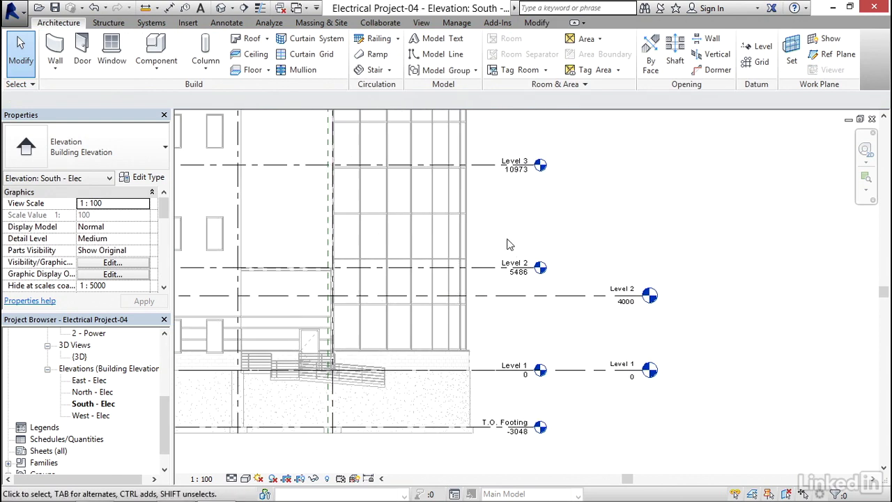
Set the elevation of the project's own Level 2 to 5486 to match the architectural link's Level 2
scroll(513, 277, up, 2)
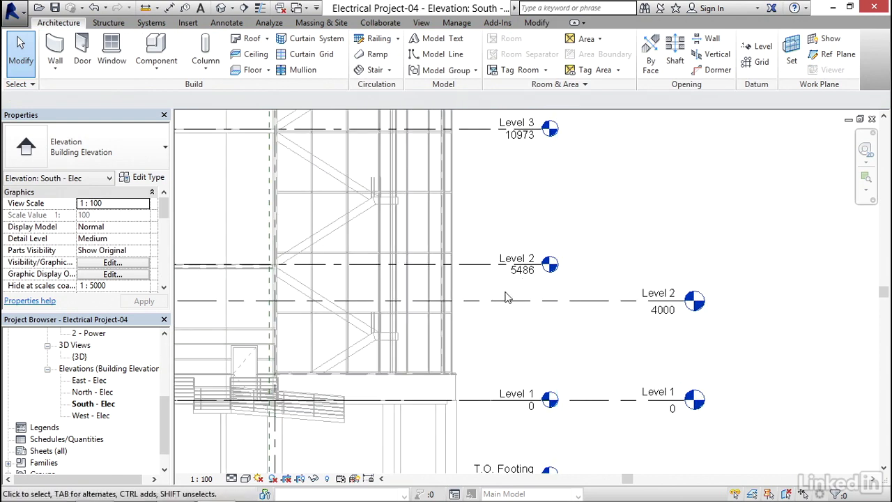
middle_drag(613, 248, 564, 241)
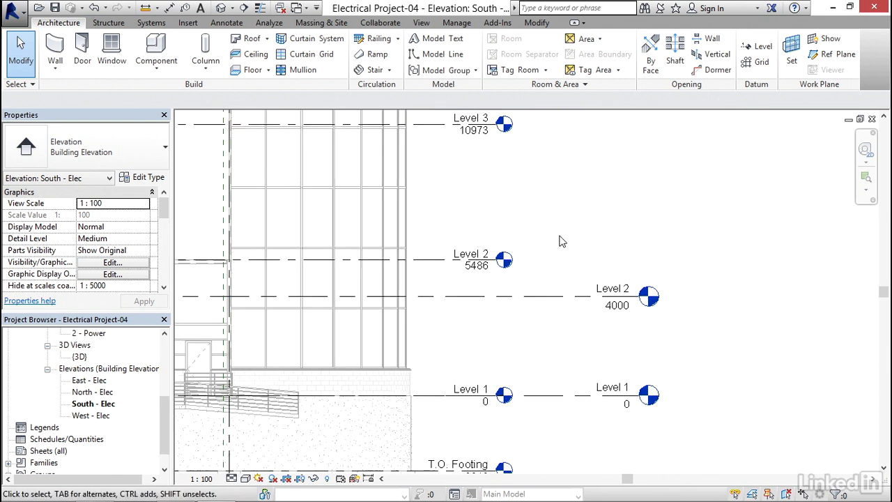
click(542, 303)
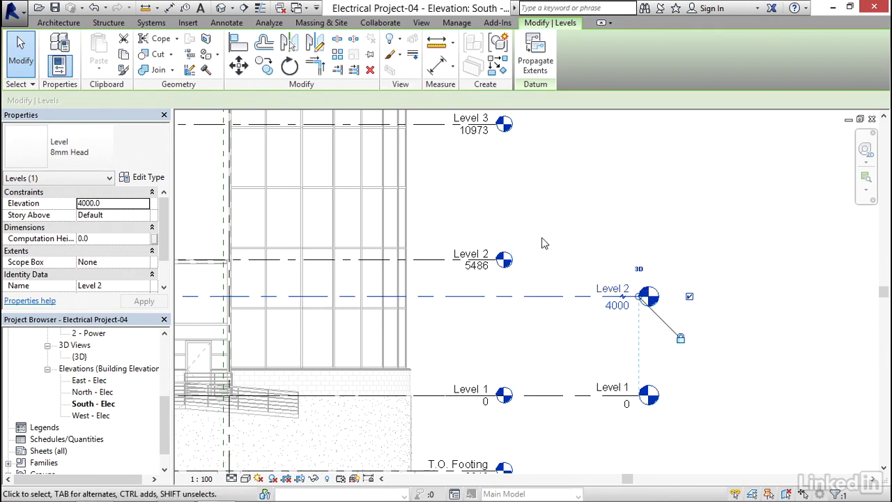
click(618, 307)
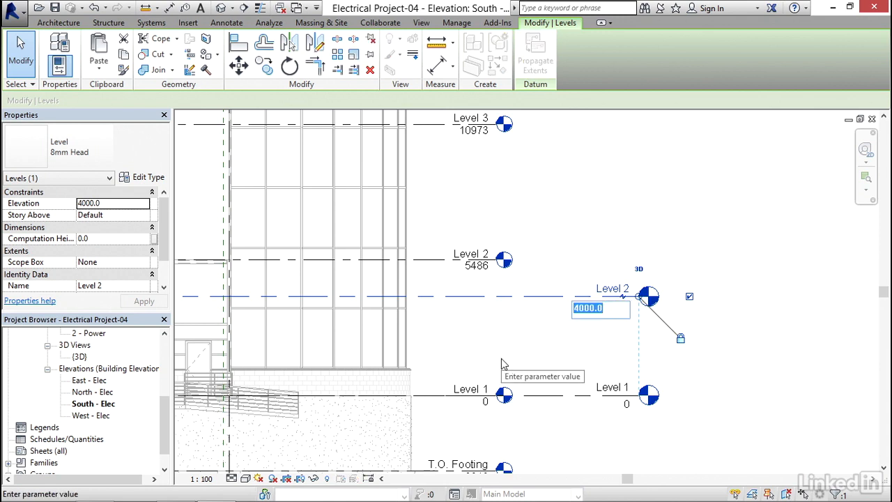
text(548)
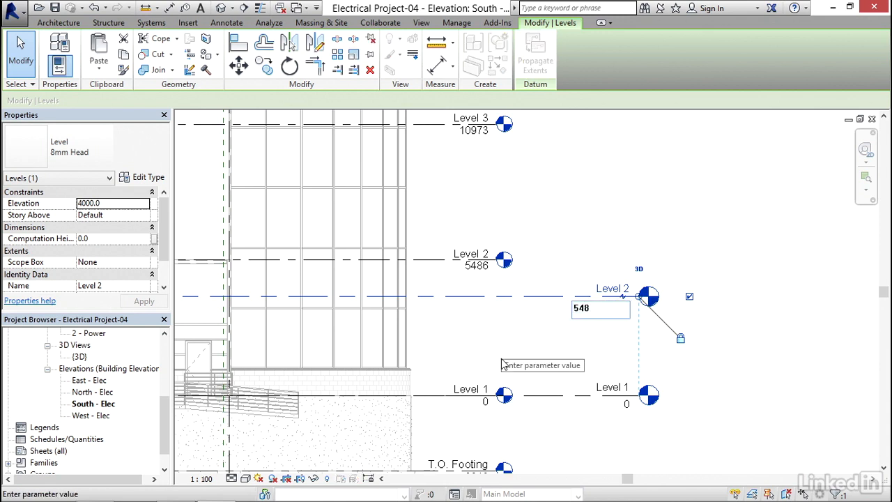
text(6)
key(Return)
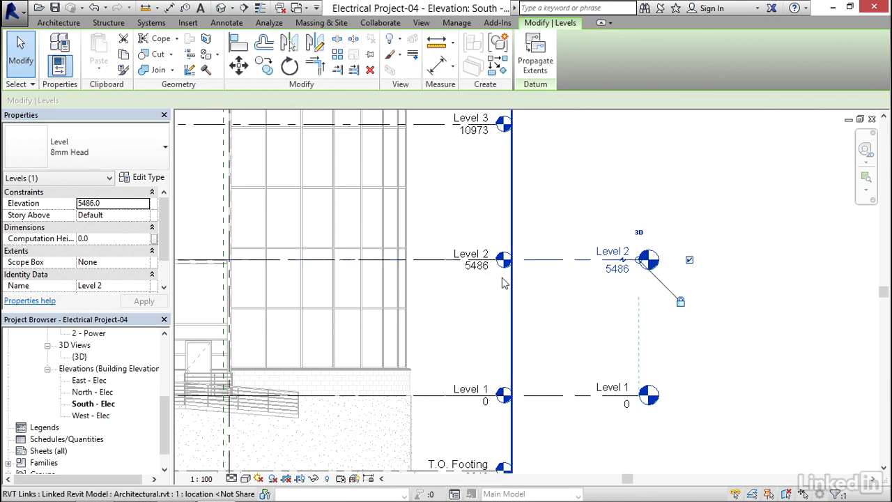
click(537, 303)
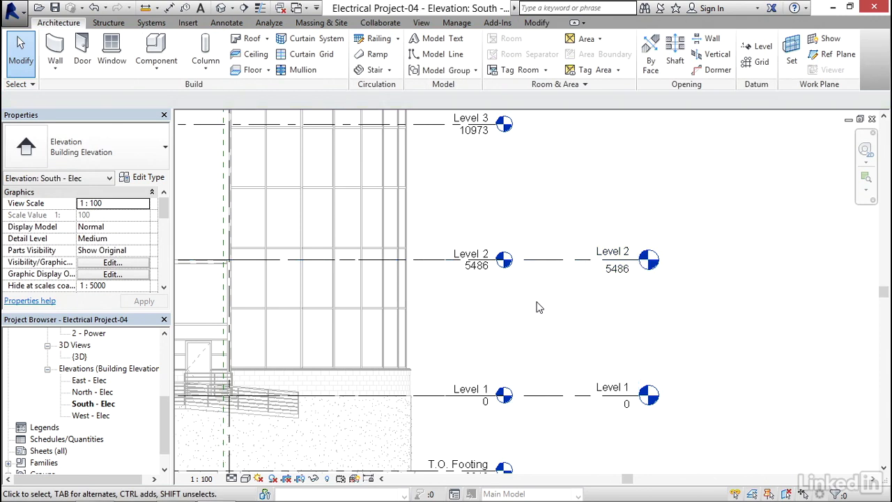
Start a Copy/Monitor session on the linked Architectural.rvt model in the south elevation
scroll(538, 307, down, 2)
scroll(526, 294, down, 4)
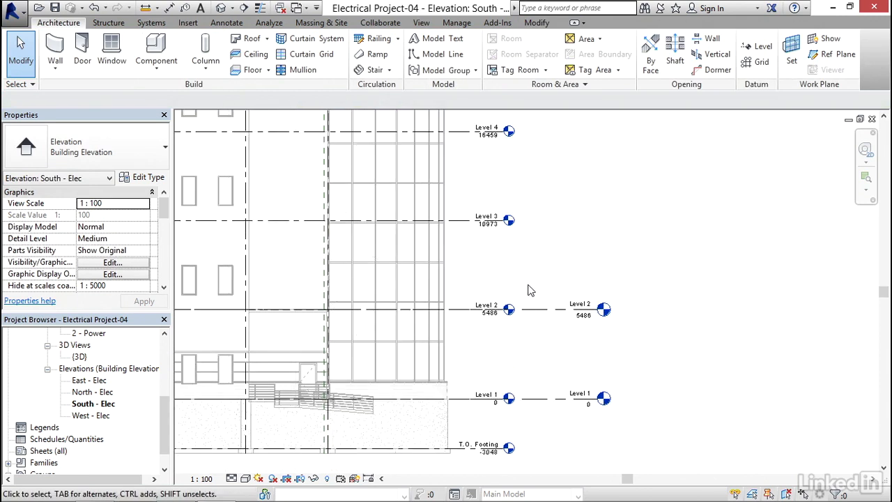
scroll(536, 265, up, 2)
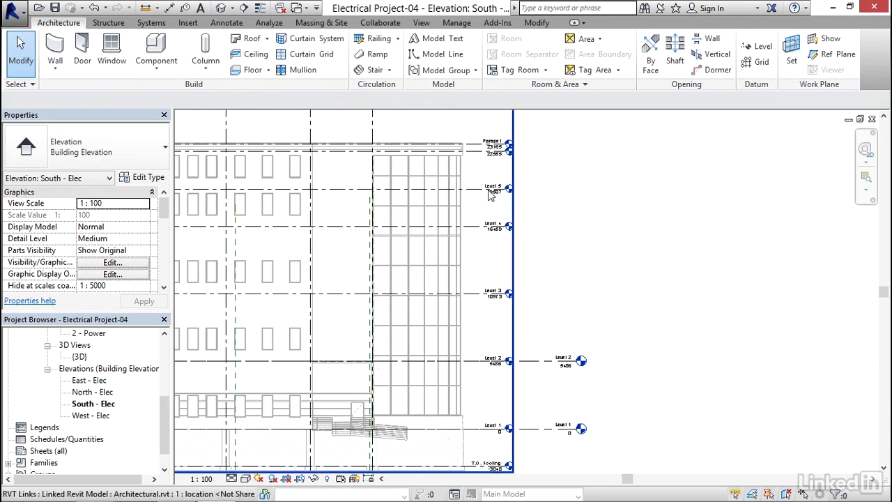
middle_drag(550, 259, 613, 251)
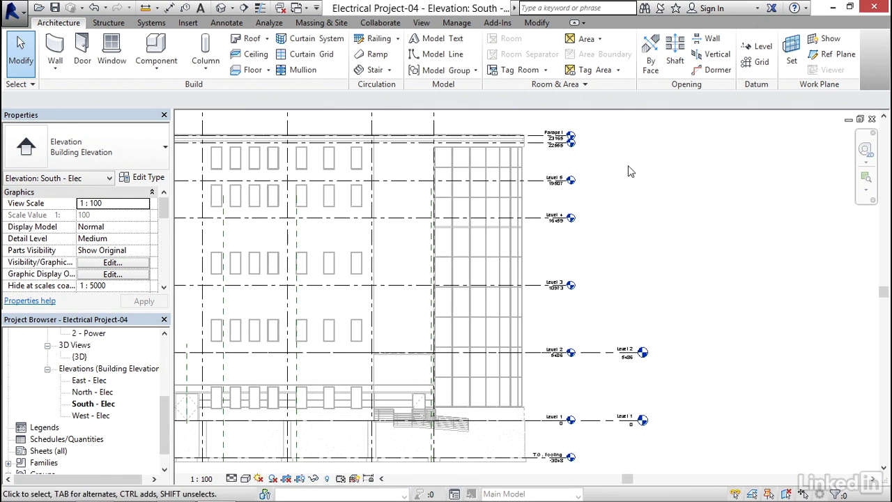
click(385, 24)
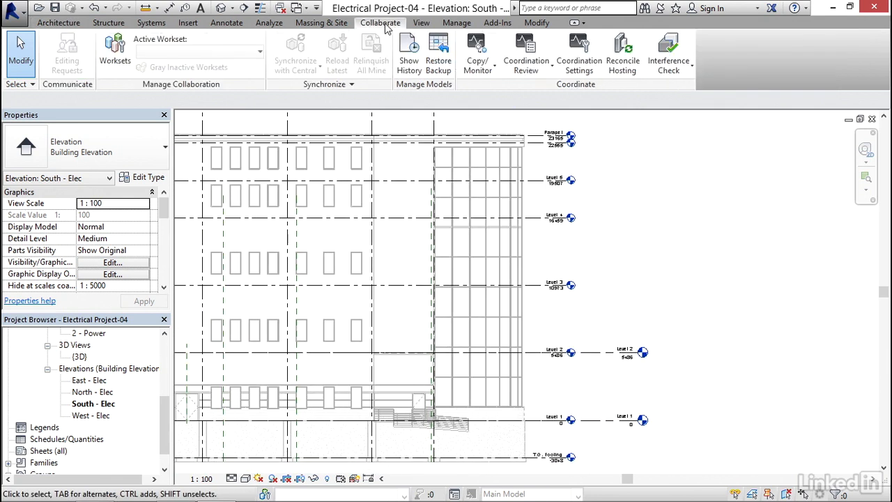
click(481, 70)
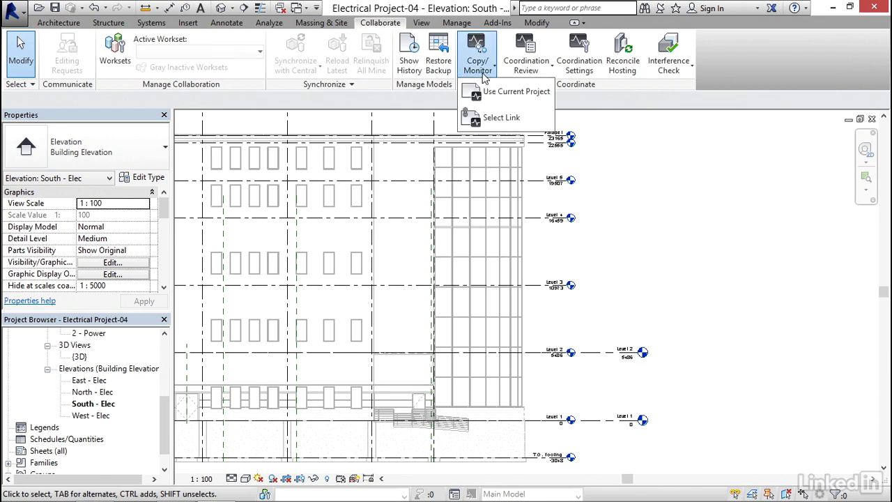
click(503, 118)
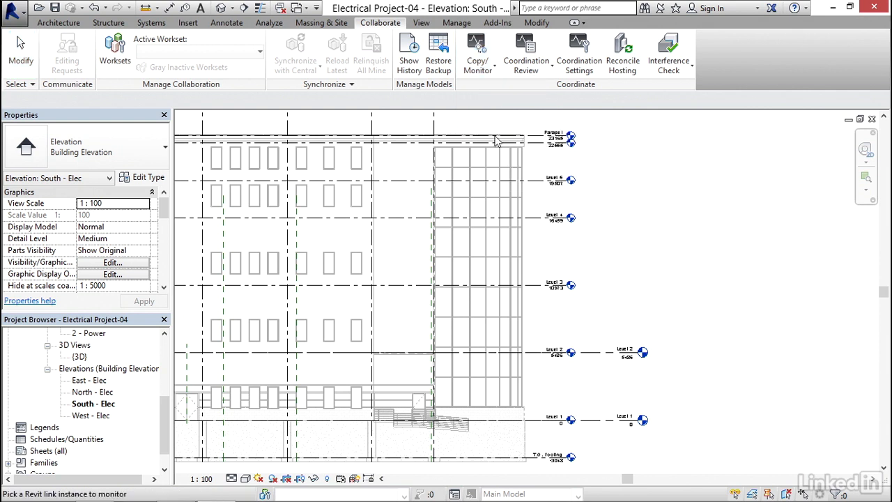
click(489, 159)
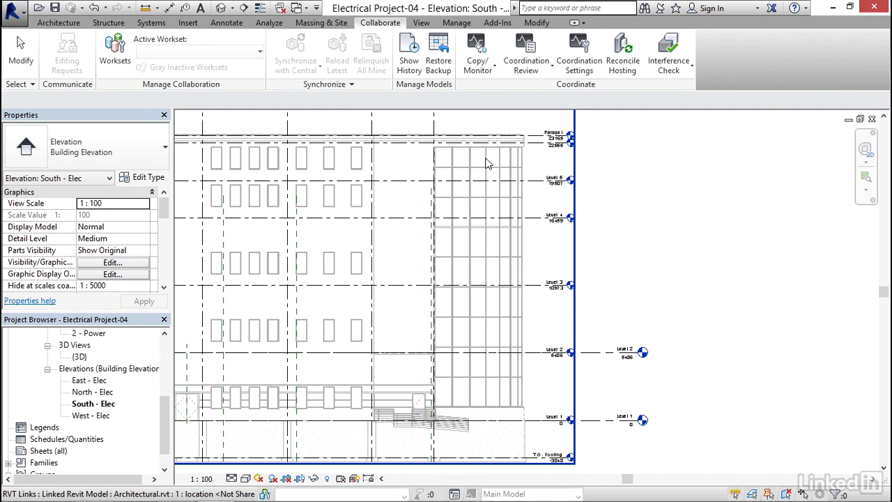
click(487, 161)
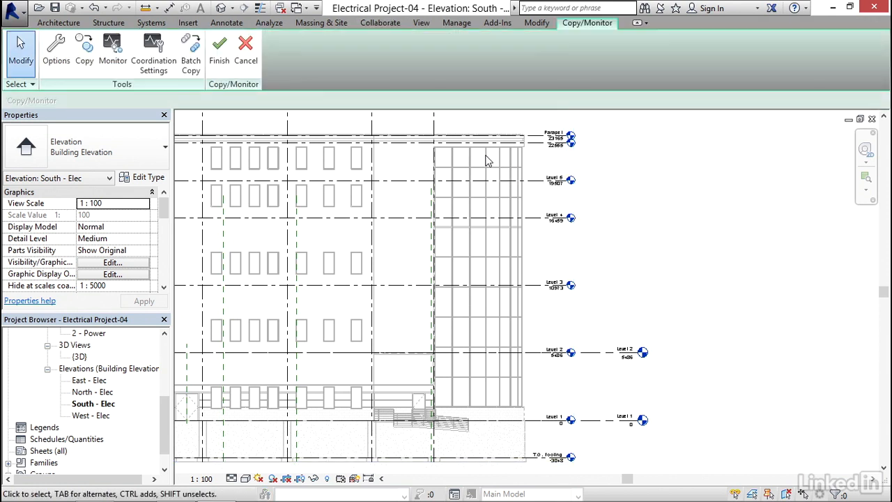
Copy Level 3, Level 4, Level 5 and the 22555 roof level from the architectural link as one multiple selection
click(85, 56)
click(81, 101)
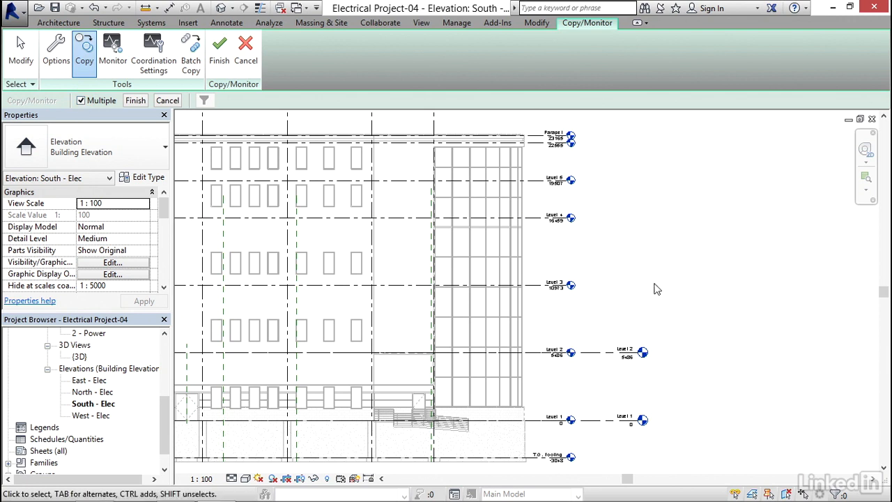
middle_drag(629, 298, 639, 273)
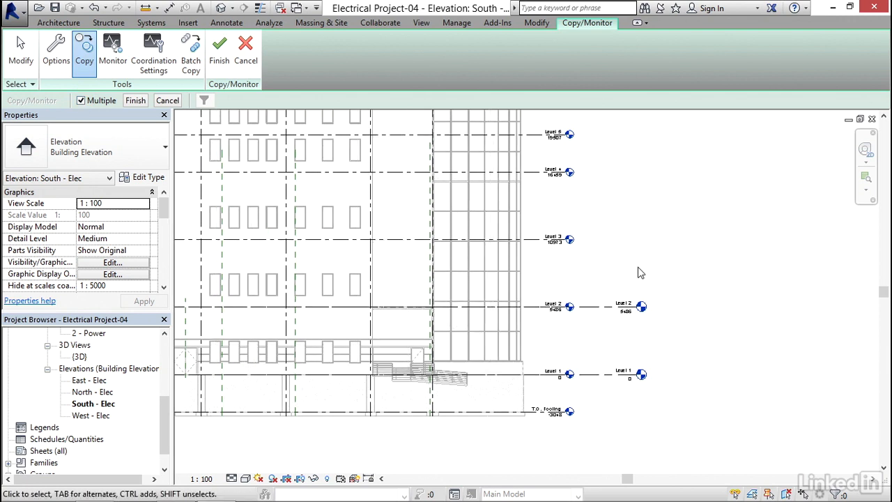
click(550, 239)
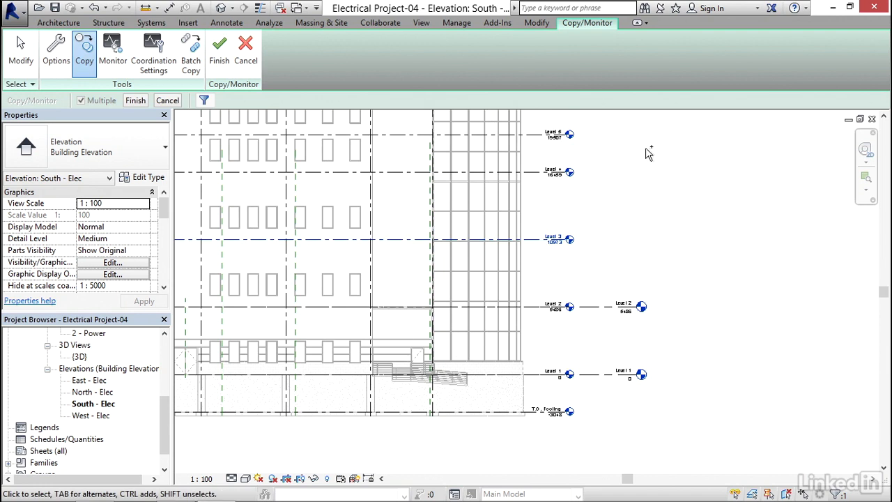
click(535, 173)
middle_drag(623, 165, 623, 290)
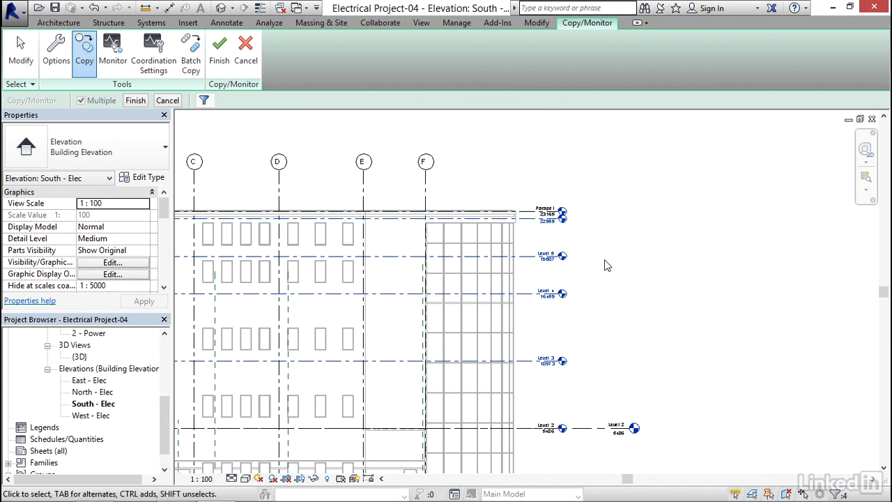
middle_drag(619, 294, 630, 253)
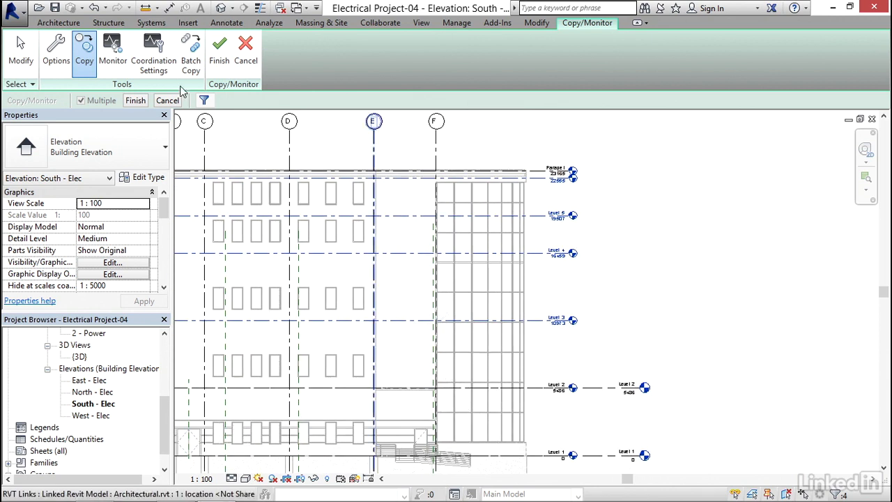
click(136, 101)
middle_drag(609, 379, 563, 245)
scroll(553, 286, up, 3)
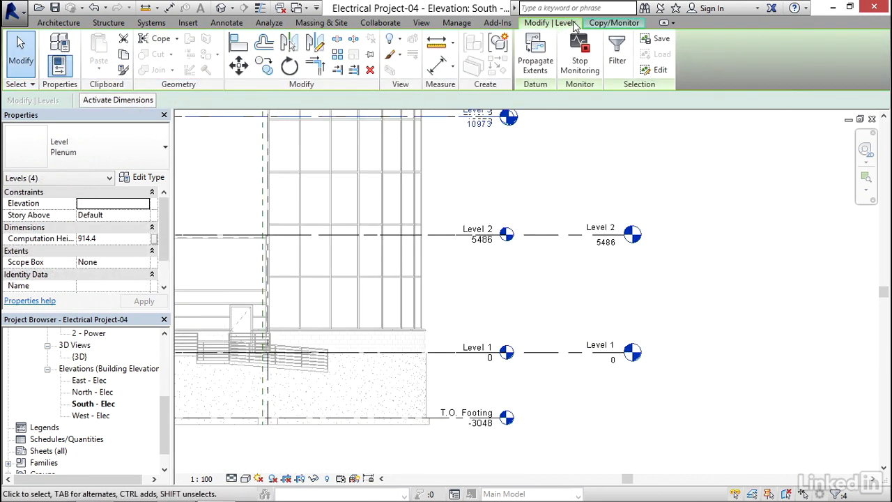
click(575, 167)
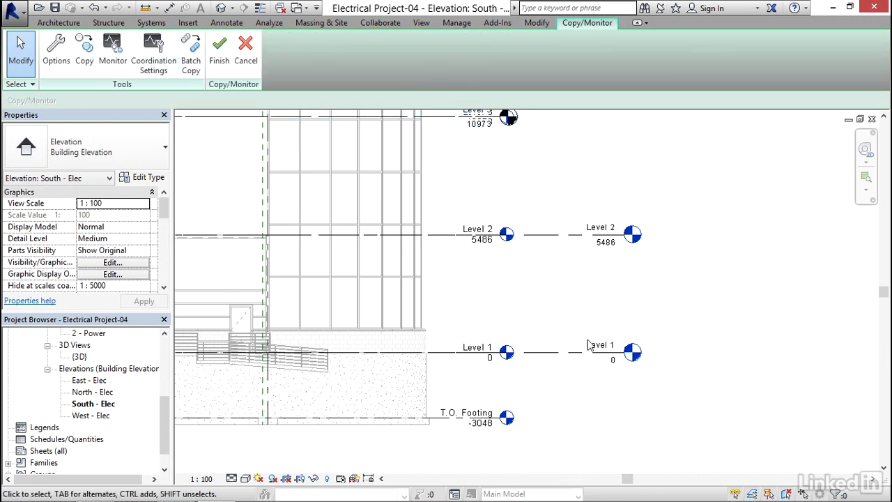
Monitor the project's Level 2 and Level 1 against the matching levels in the architectural link
click(112, 47)
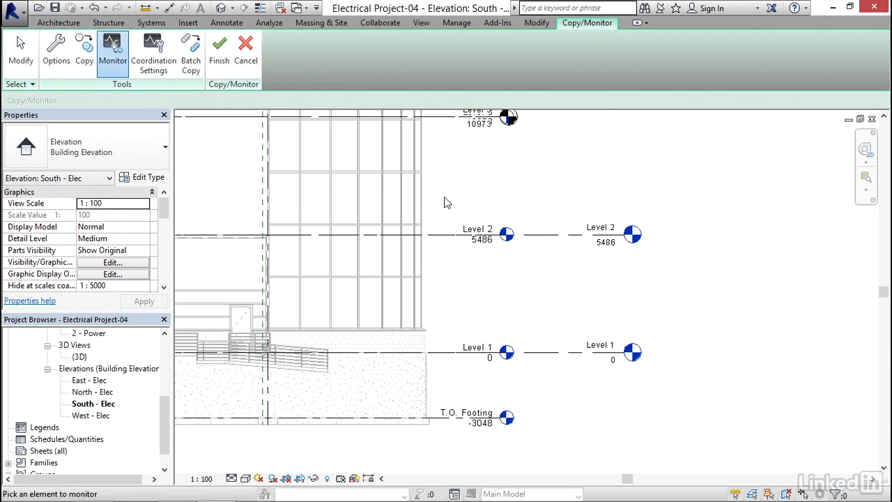
click(464, 238)
click(461, 239)
middle_drag(481, 300, 489, 226)
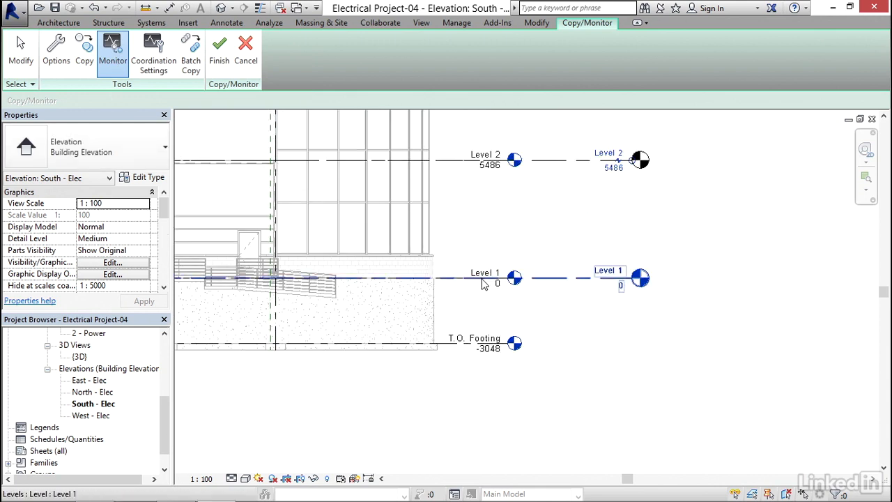
click(482, 280)
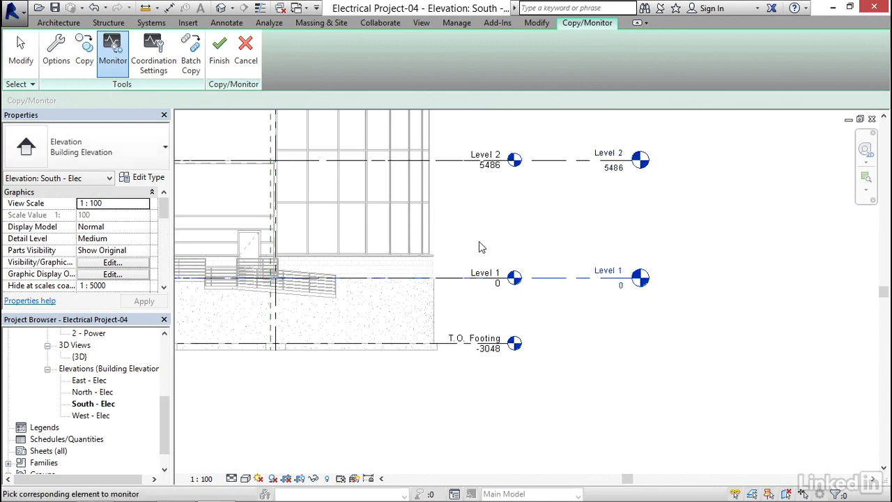
click(479, 281)
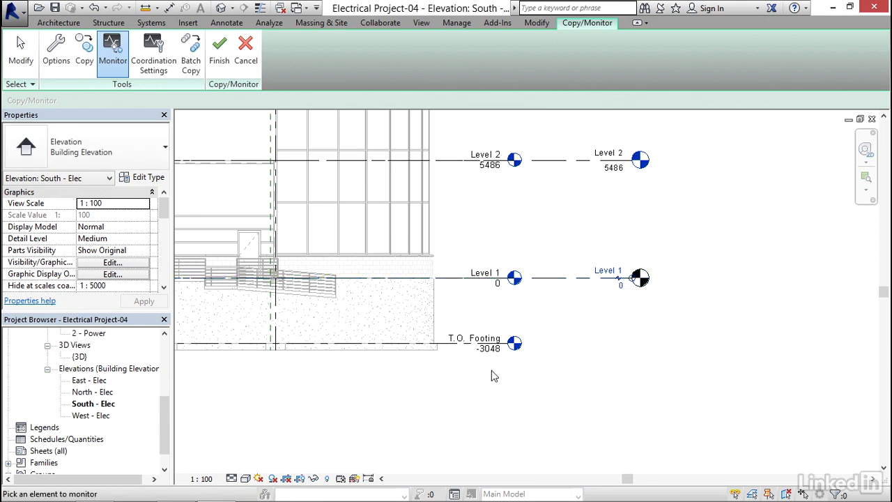
Check the monitoring symbol on the Level 1 line and finish the Copy/Monitor session
scroll(460, 310, down, 6)
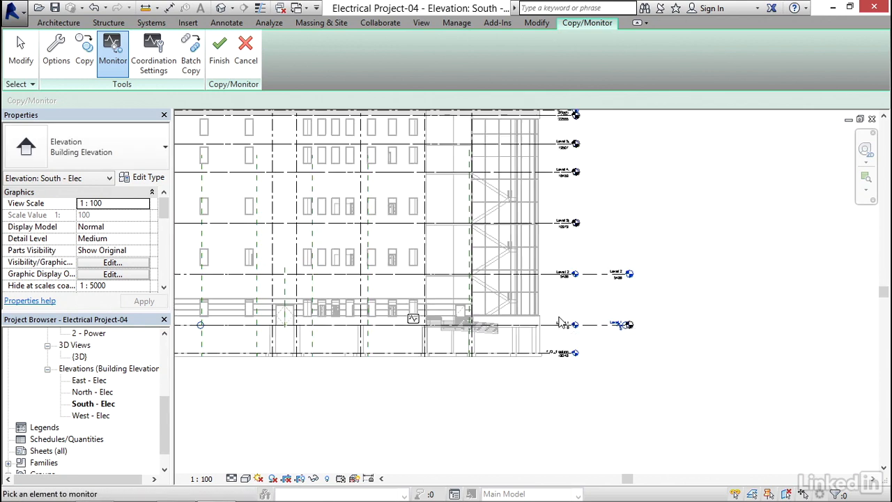
scroll(471, 310, up, 5)
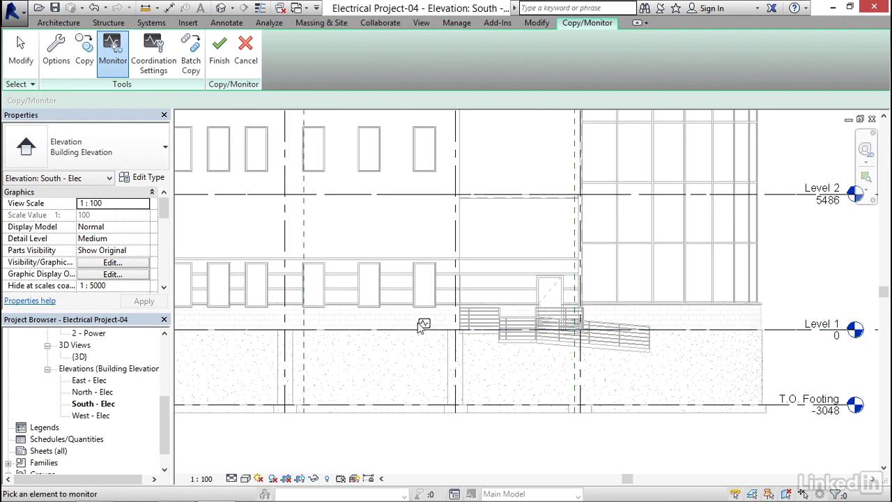
scroll(422, 326, down, 5)
middle_drag(418, 326, 472, 309)
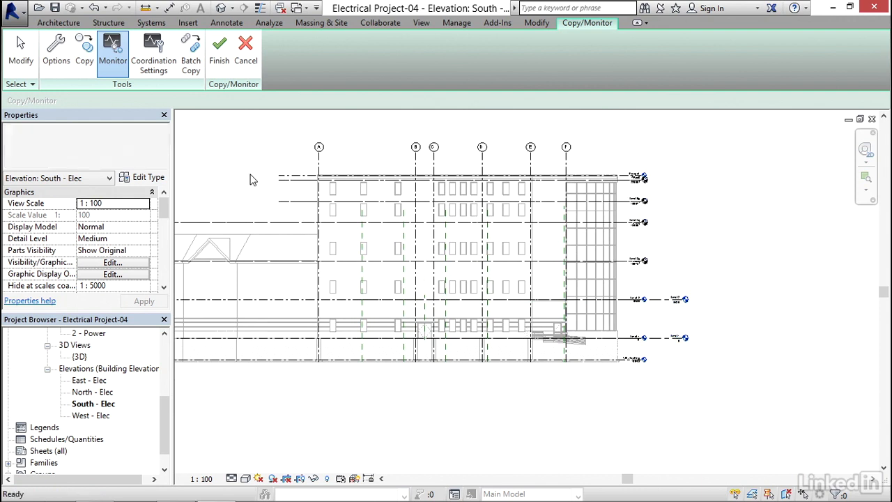
key(Escape)
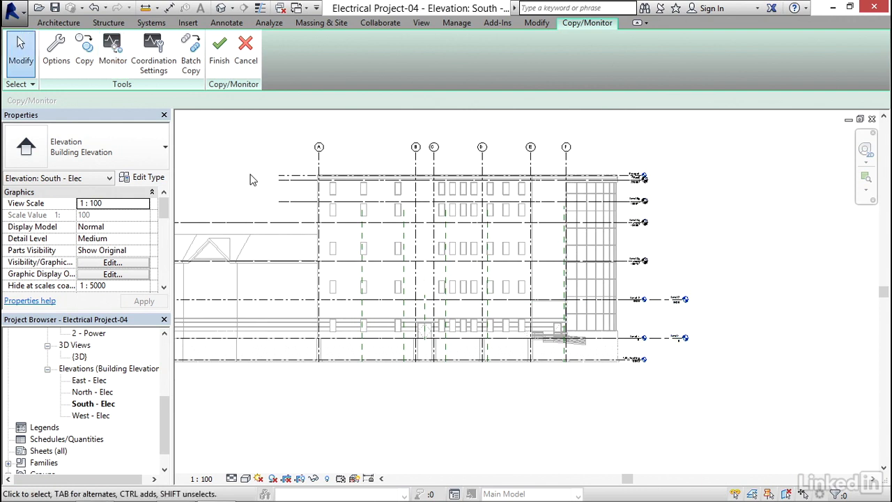
click(218, 59)
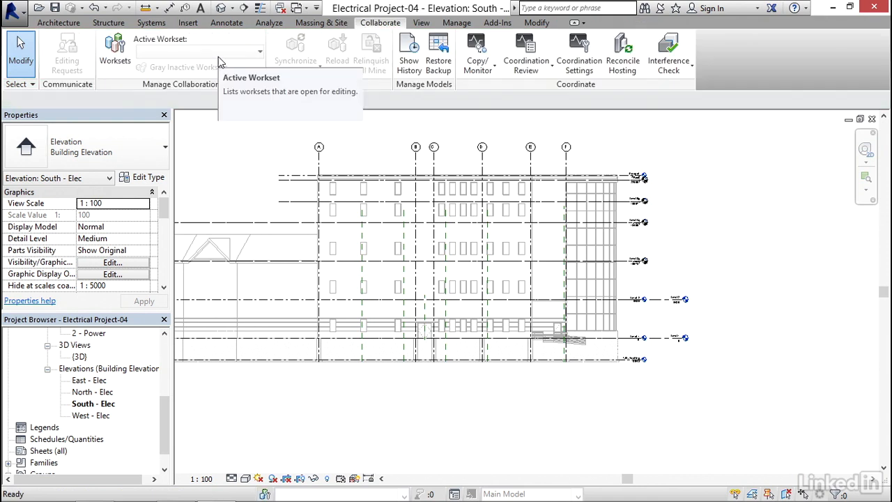
Extend the copied, aligned upper levels by Level 4's head end until they line up with the project's Level 2 head
middle_drag(238, 199, 279, 205)
scroll(672, 217, up, 5)
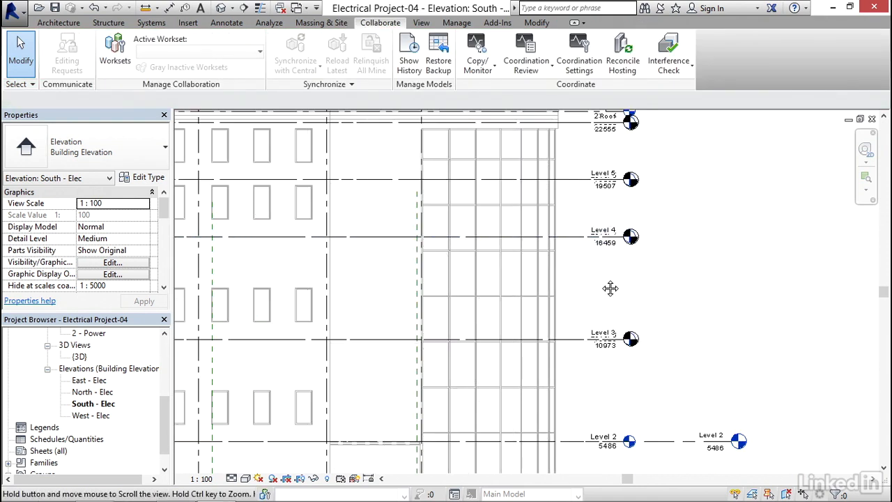
middle_drag(601, 286, 452, 233)
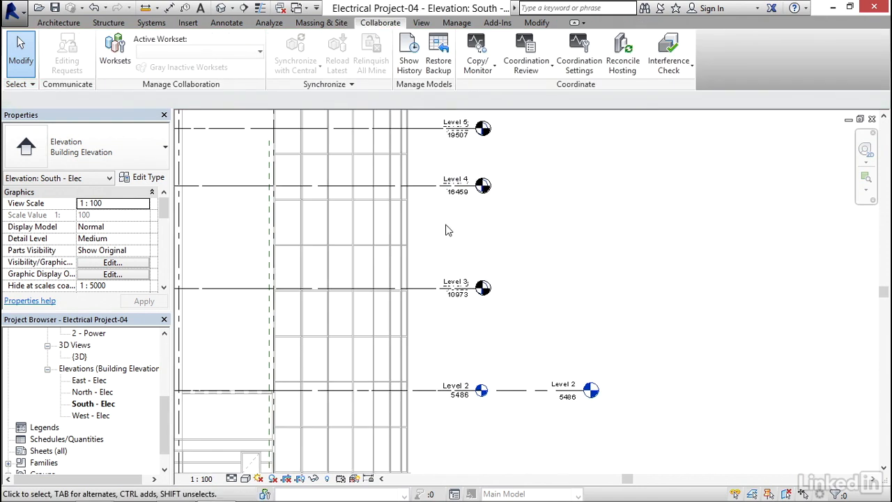
click(430, 188)
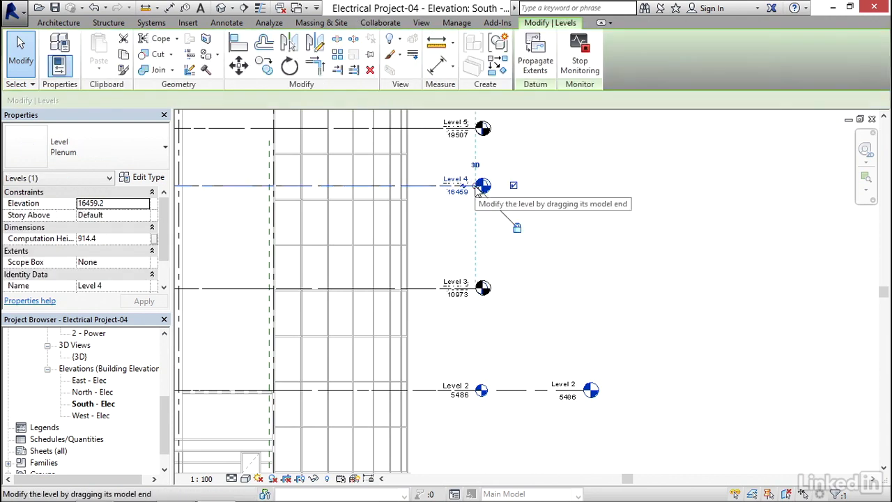
drag(476, 188, 584, 187)
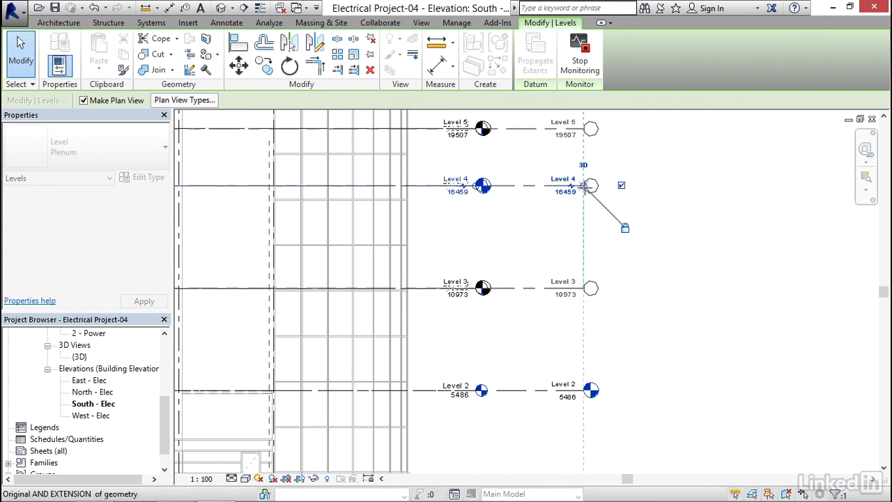
Inspect the project's level heads beside the architectural link's levels in the south elevation and review the existing plan views in the Project Browser
click(659, 230)
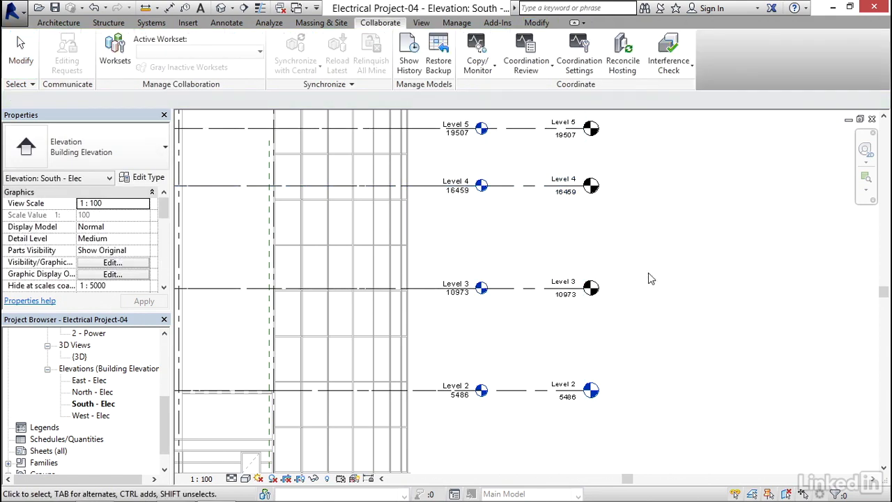
middle_drag(649, 355, 550, 279)
scroll(514, 336, up, 2)
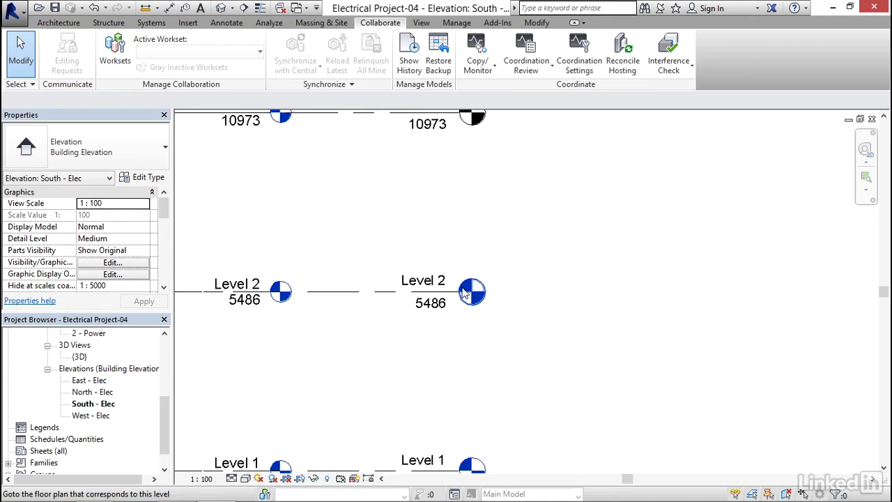
middle_drag(498, 244, 496, 324)
scroll(466, 211, down, 5)
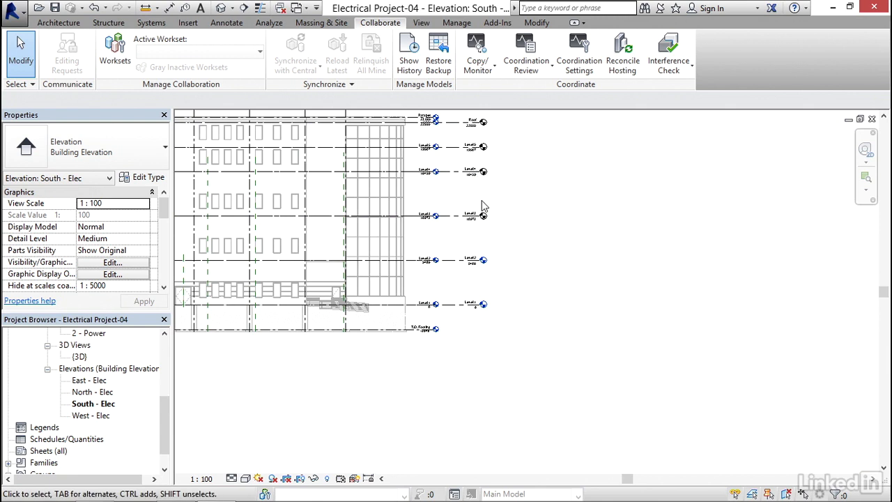
scroll(492, 266, up, 3)
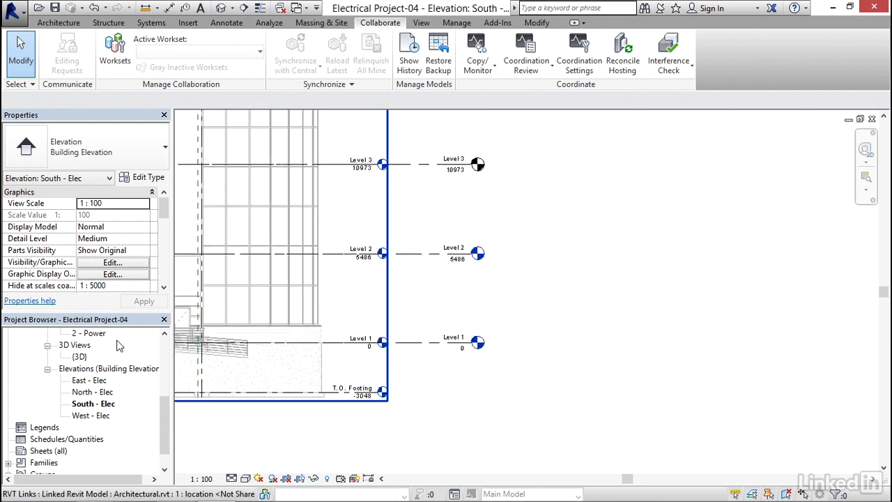
drag(165, 425, 169, 365)
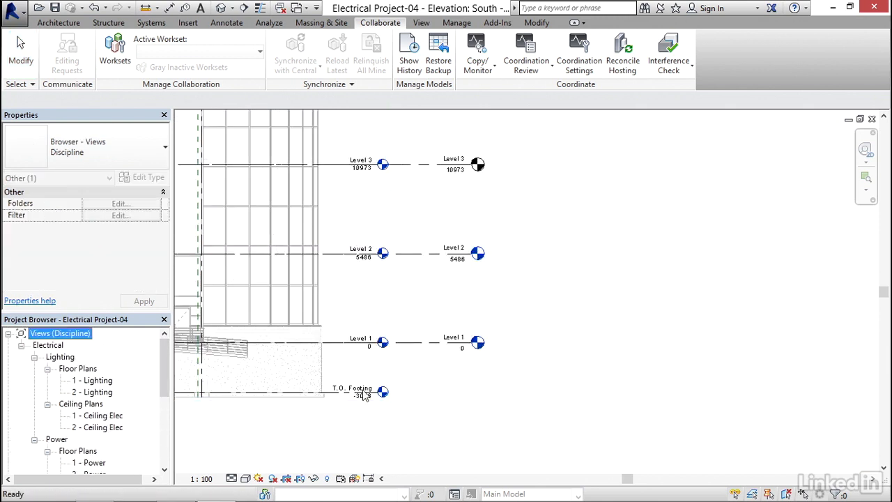
click(530, 255)
middle_drag(549, 249, 577, 262)
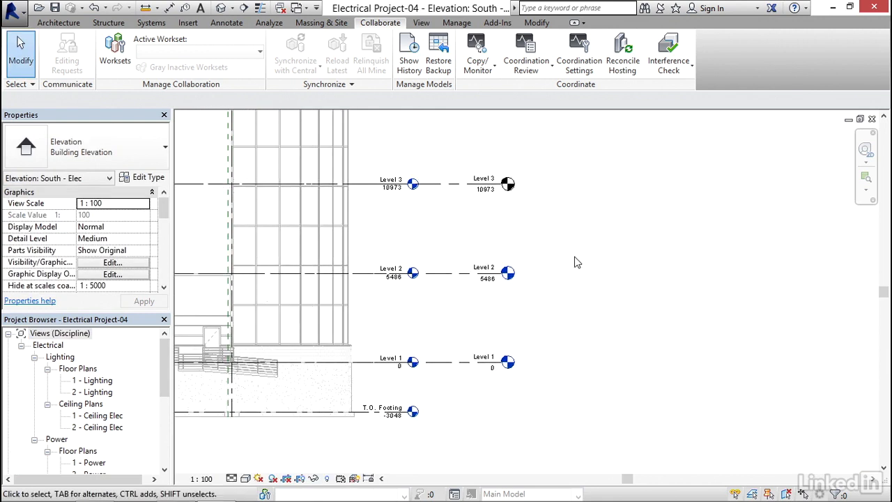
Create new floor plan views for Level 3, Level 4, Level 5 and Roof
click(420, 23)
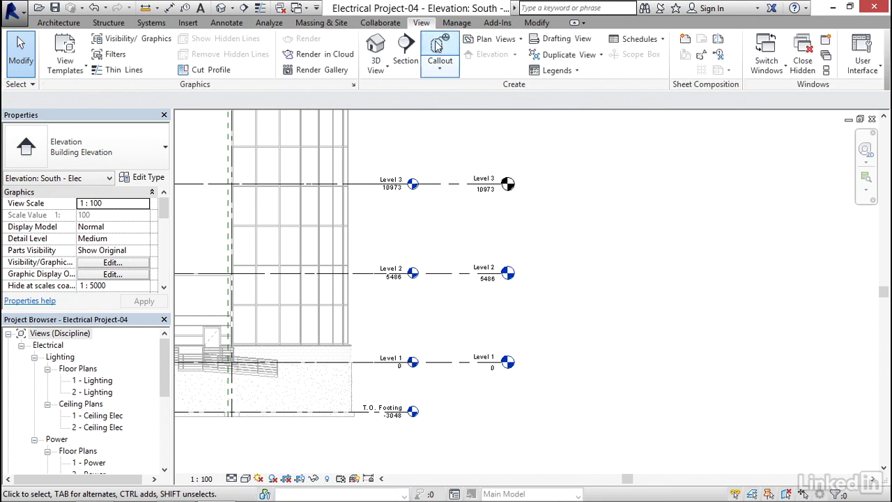
click(521, 40)
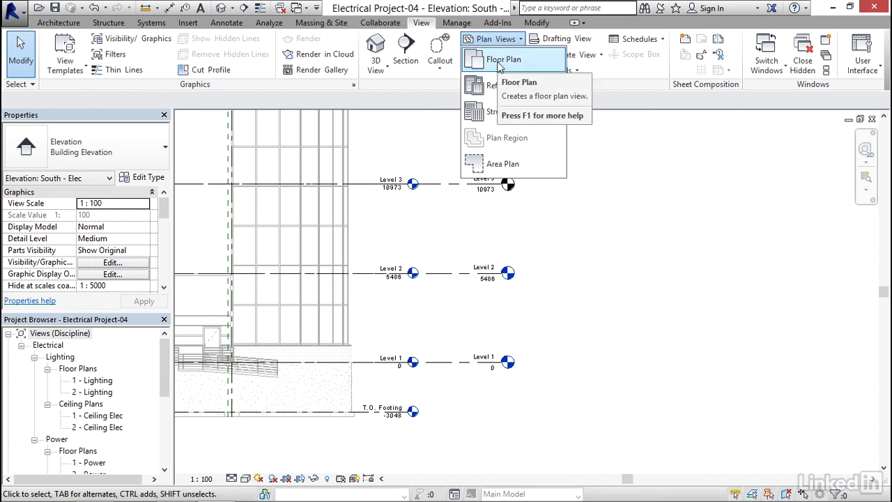
click(499, 63)
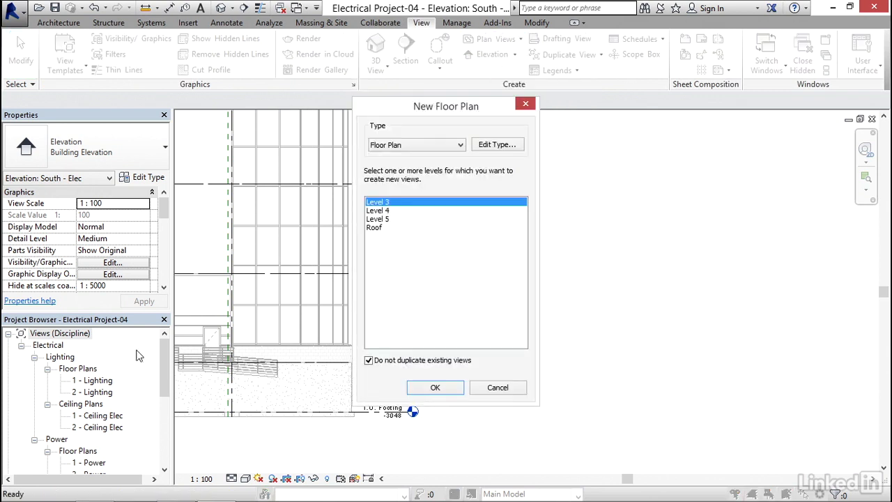
ctrl+click(388, 211)
ctrl+click(383, 218)
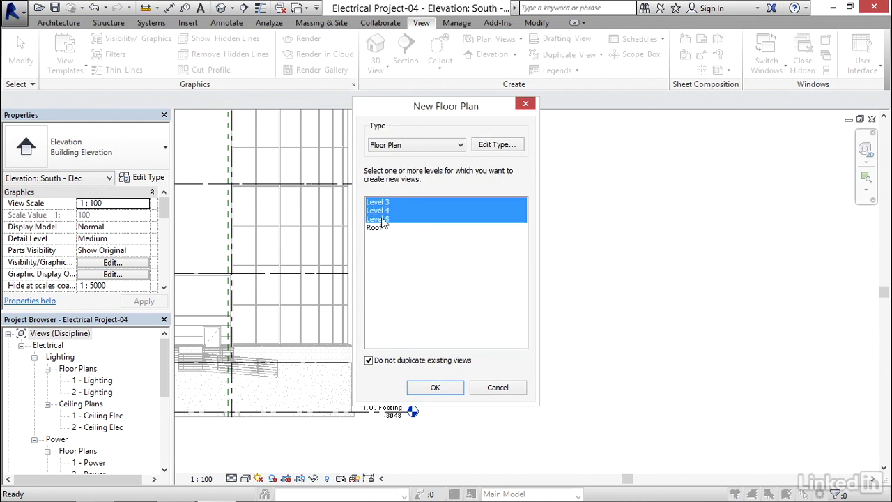
ctrl+click(374, 229)
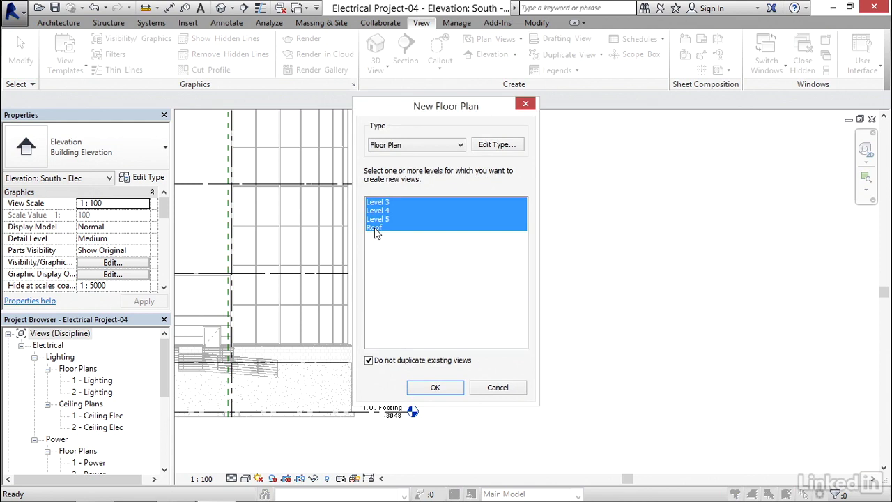
click(438, 387)
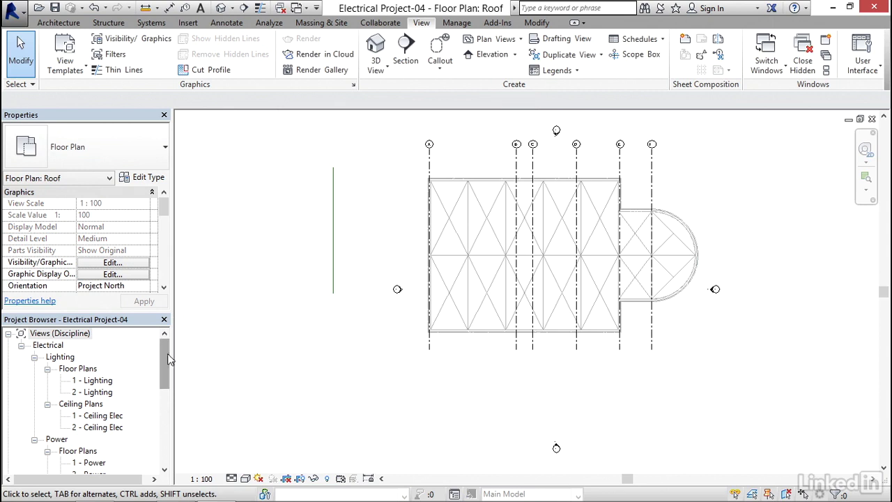
Rename the 1 - Power floor plan view as Level 1
drag(166, 359, 159, 388)
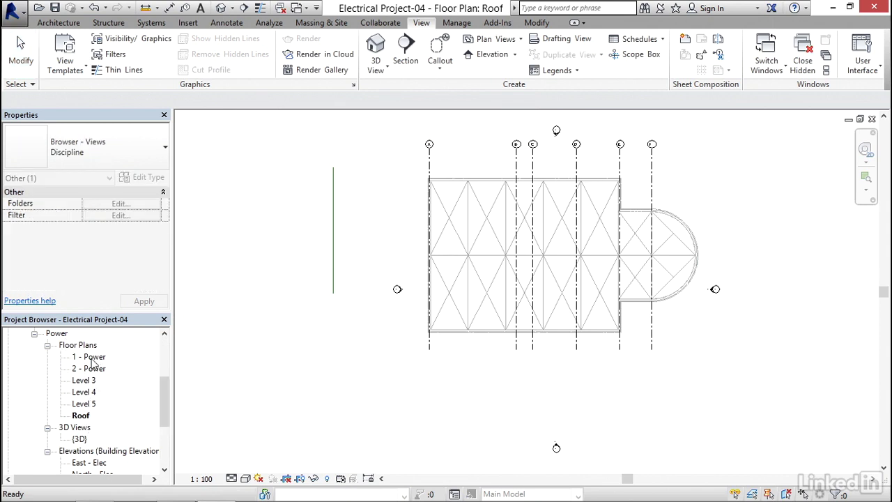
click(93, 359)
right_click(94, 359)
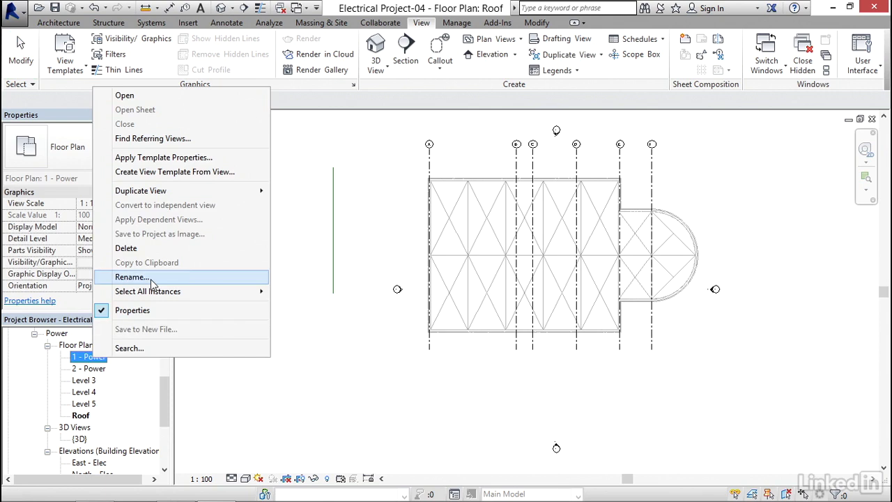
click(232, 282)
text(Level 1)
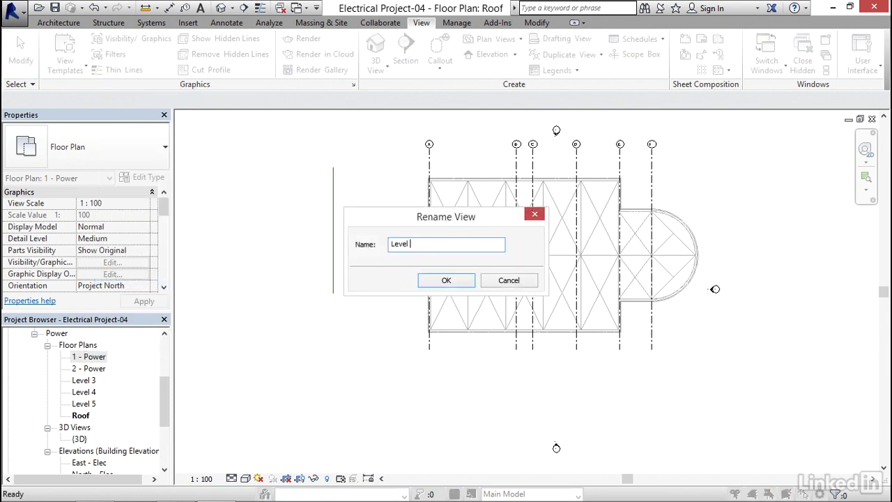
click(427, 283)
Rename the 2 - Power floor plan view as Level 2
click(86, 358)
right_click(87, 359)
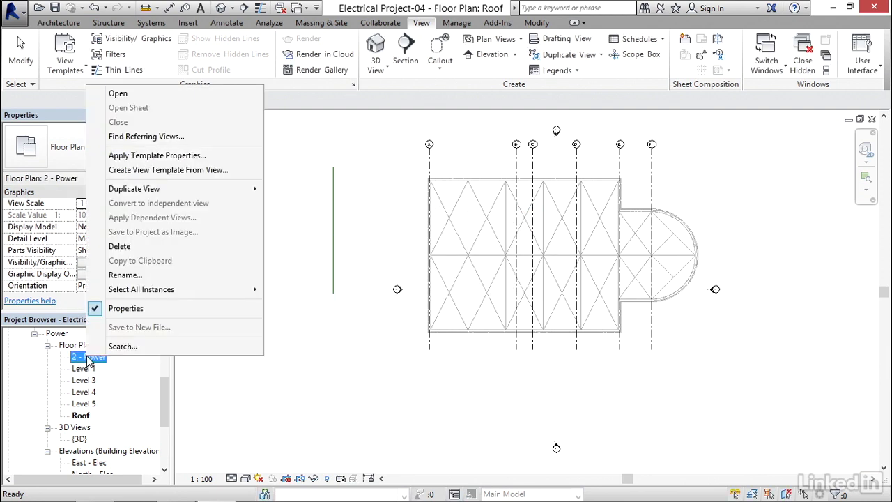
click(234, 278)
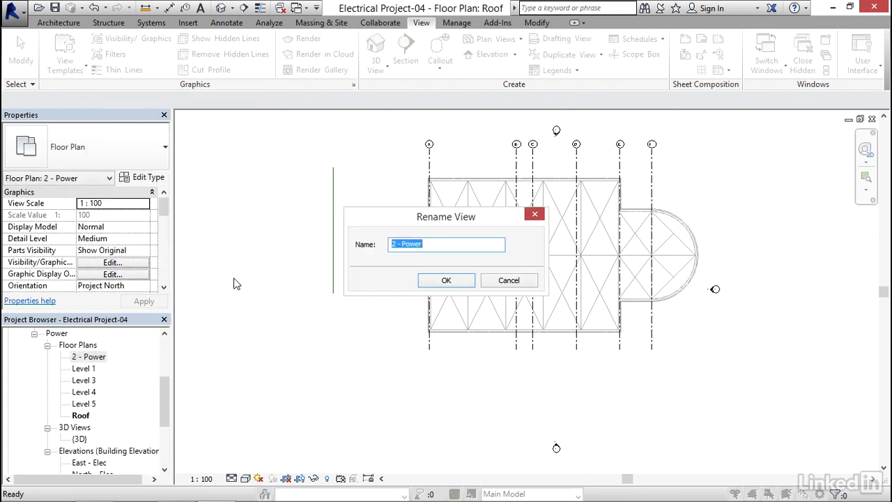
text(Level 2)
click(431, 281)
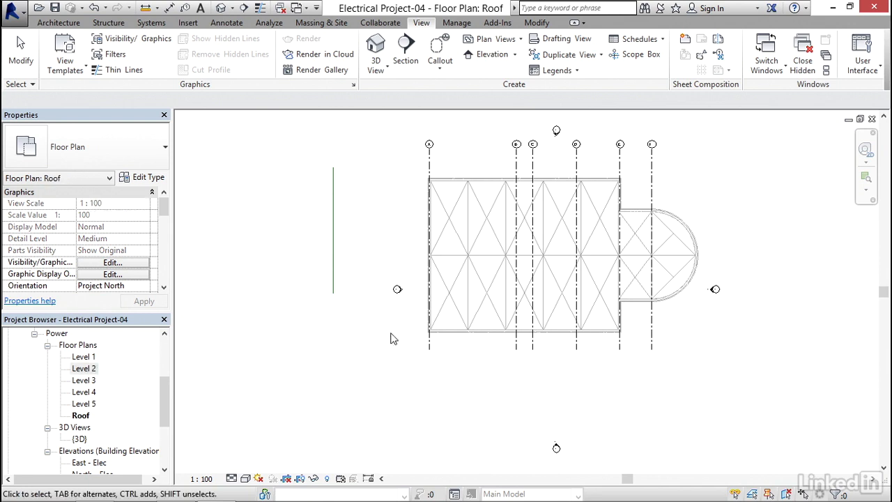
Close all hidden view windows and open the default 3D view of the linked building
middle_drag(420, 318, 377, 346)
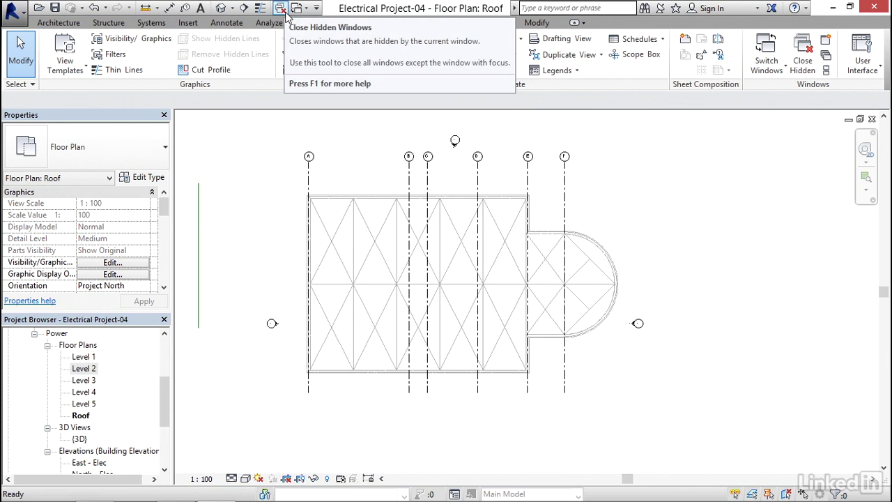
click(283, 9)
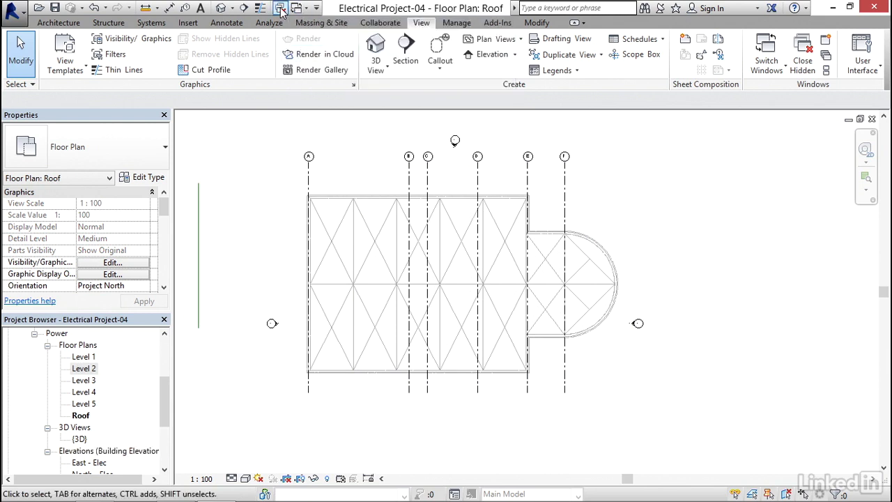
click(221, 8)
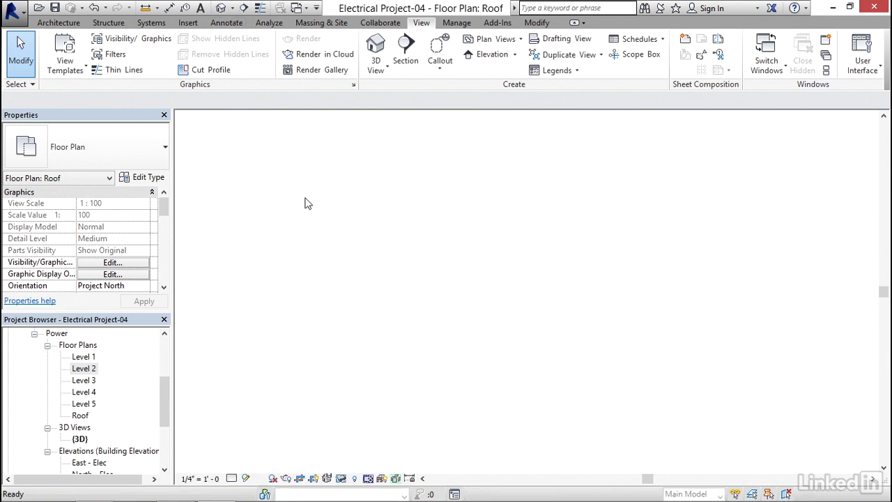
middle_drag(392, 277, 349, 265)
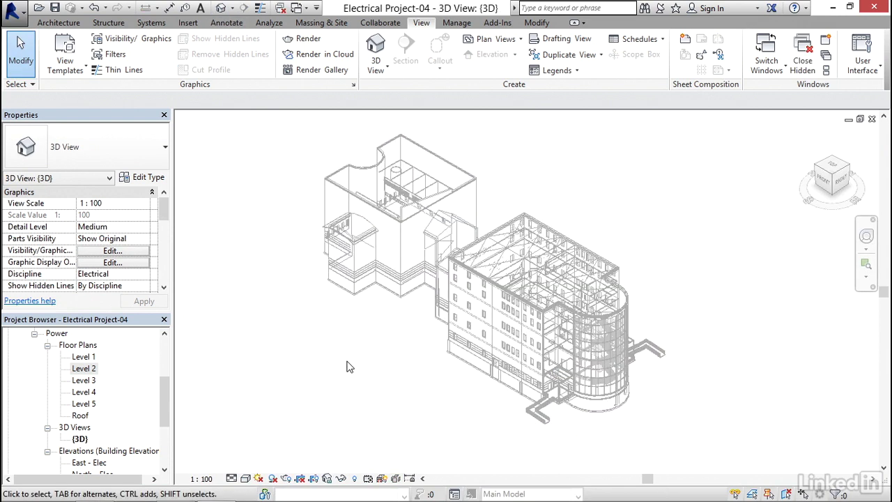